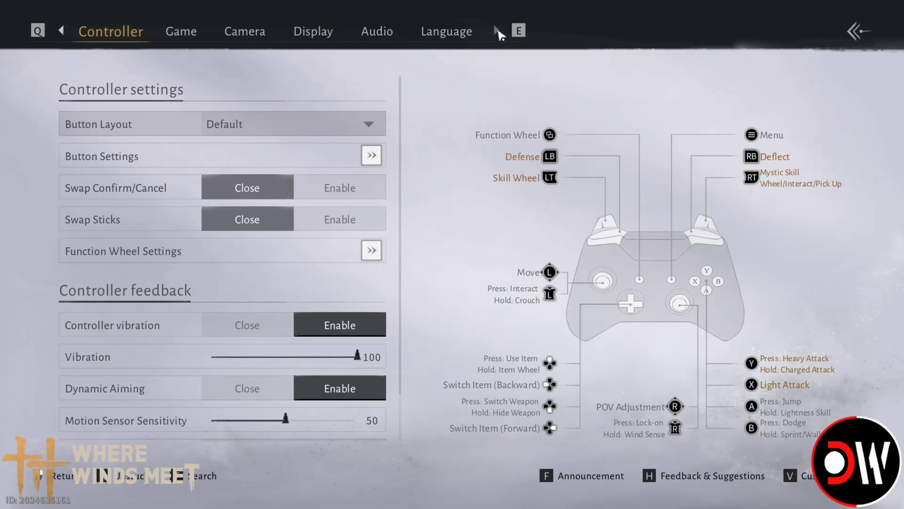
# - Open the Bind Account page from the Other settings and review the platforms that can be linked
pyautogui.click(526, 32)
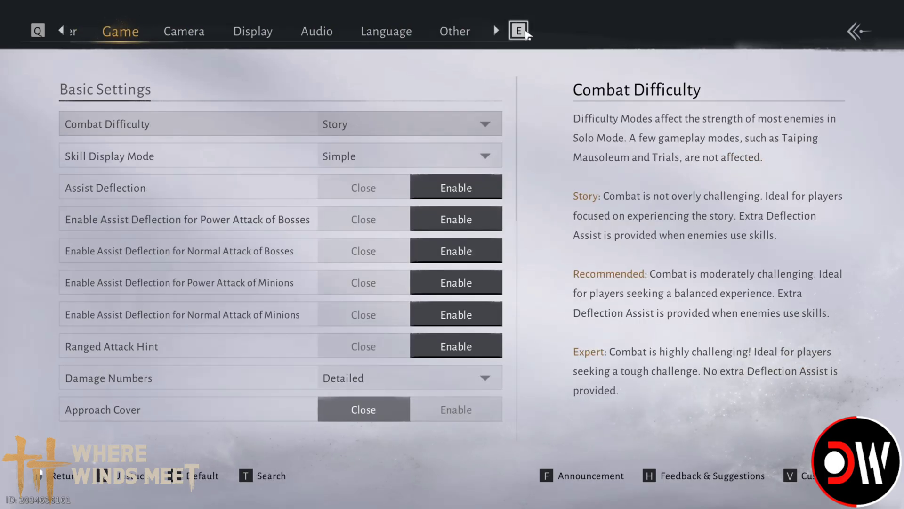
pyautogui.click(453, 33)
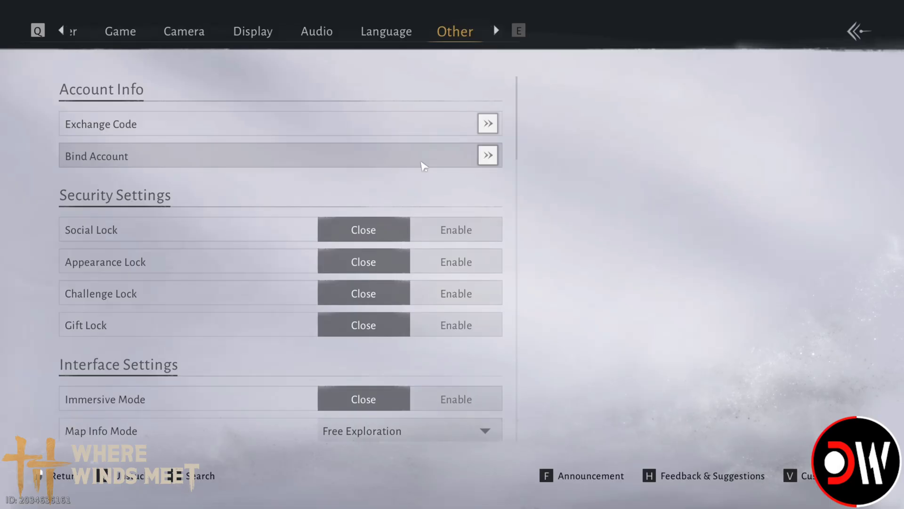
pyautogui.click(488, 155)
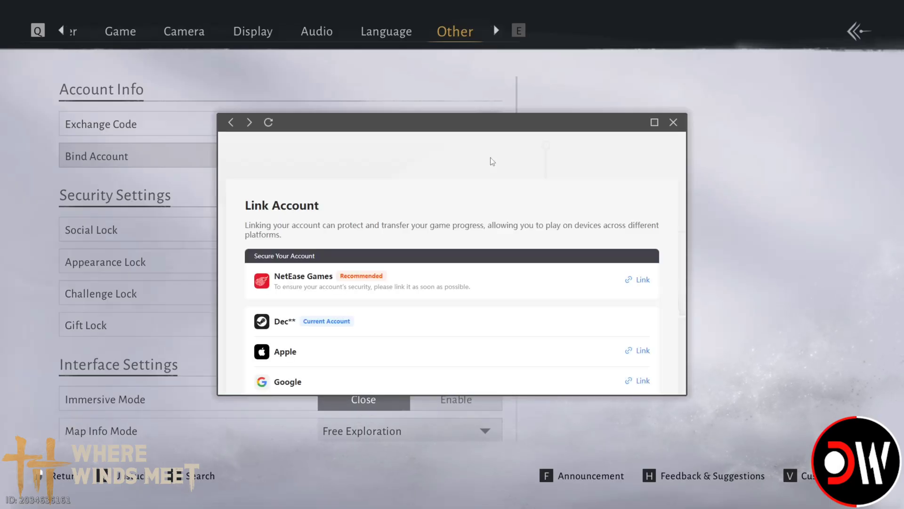
pyautogui.scroll(-3, 591, 278)
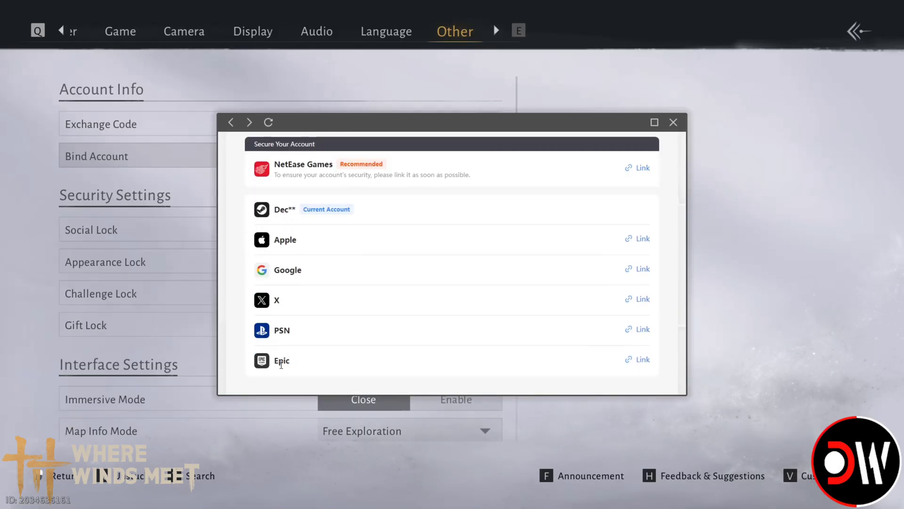
pyautogui.scroll(2, 643, 315)
# - Start linking a NetEase Games account, copy the linking URL and log in on the NetEase Games page
pyautogui.click(643, 216)
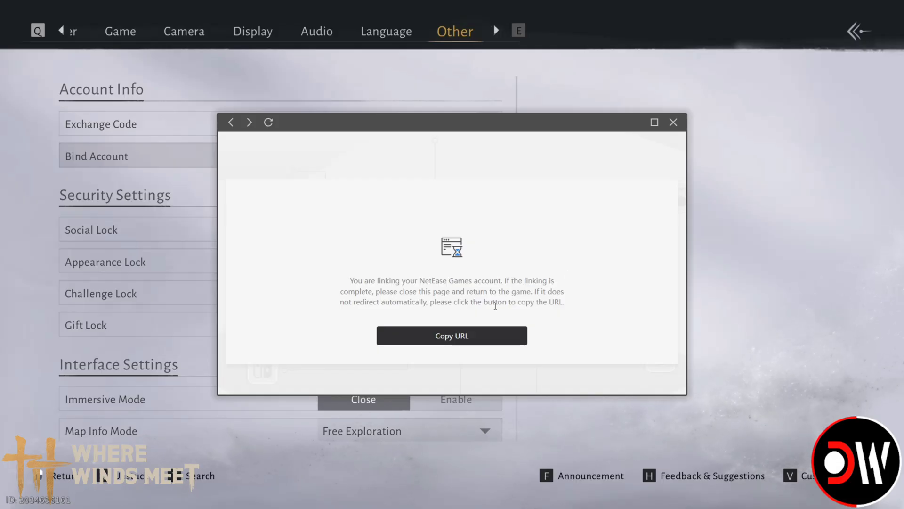
pyautogui.click(447, 338)
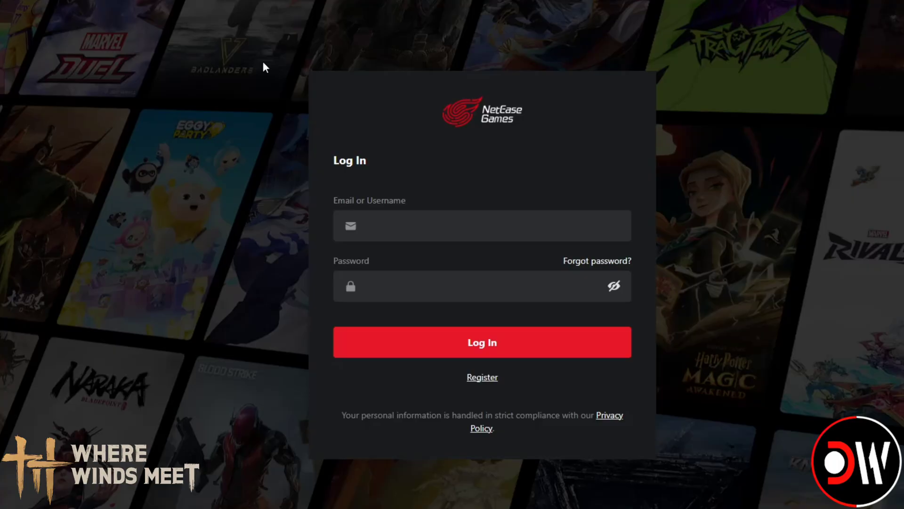
pyautogui.click(377, 219)
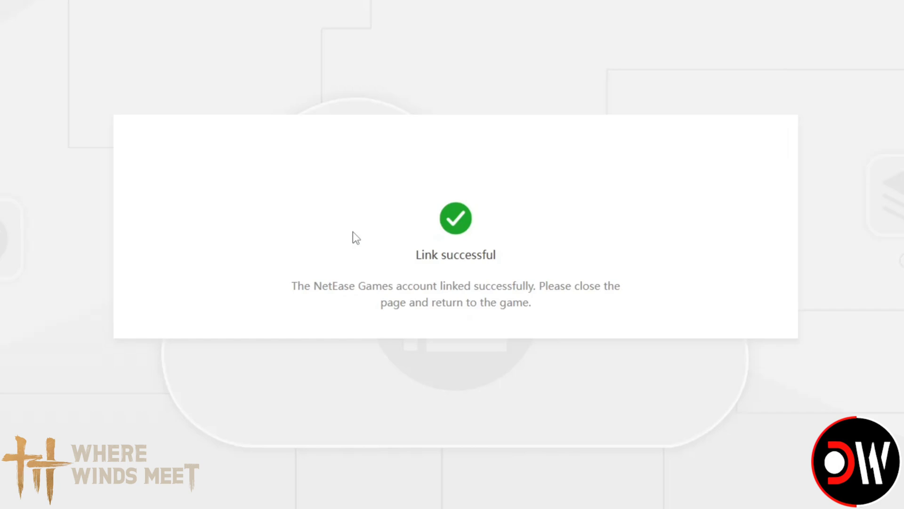
pyautogui.moveTo(300, 216); pyautogui.dragTo(643, 352)
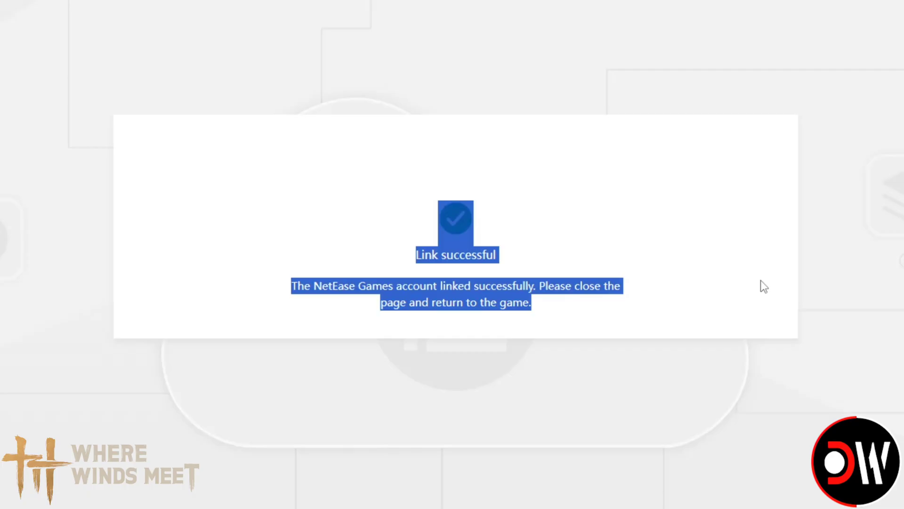
pyautogui.click(558, 280)
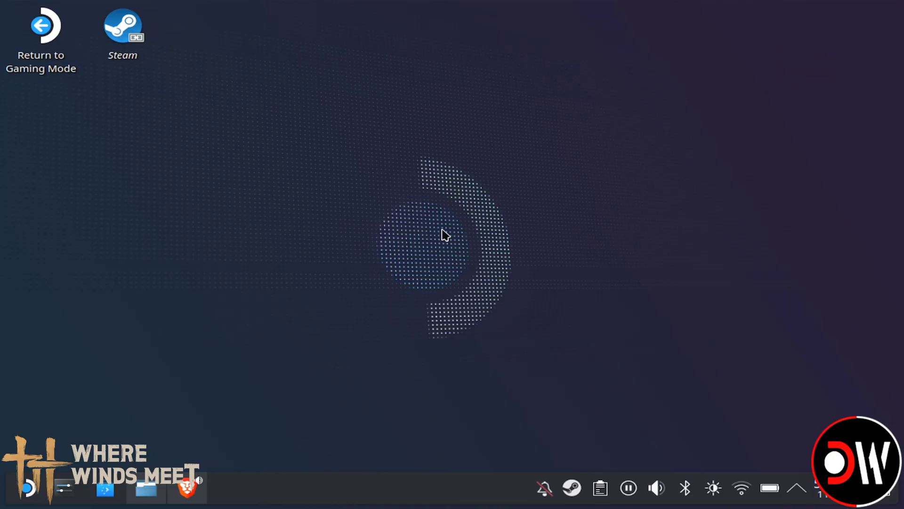
# - Switch to the Brave browser and download the PC installer wwm_1.0.0_neteaseglobal_setup.exe from wherewindsmeetgame.com into Downloads
pyautogui.click(187, 488)
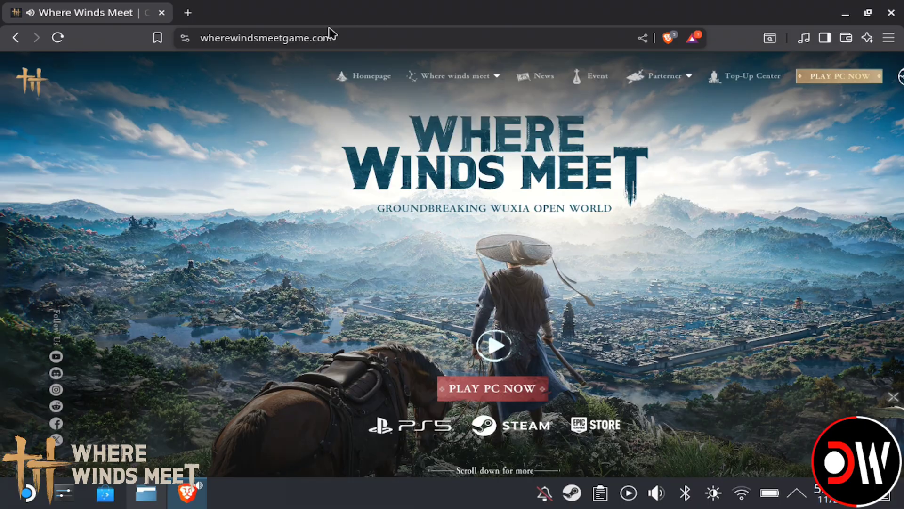
pyautogui.click(836, 78)
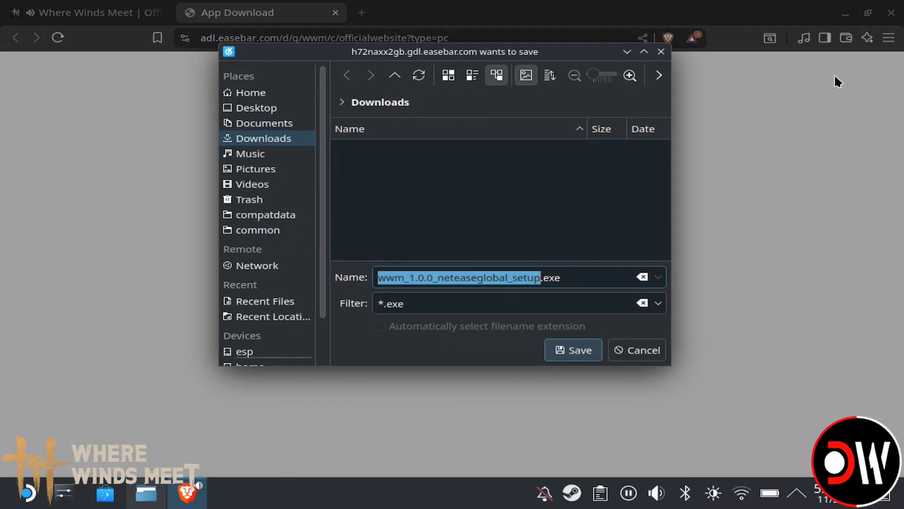
pyautogui.click(585, 356)
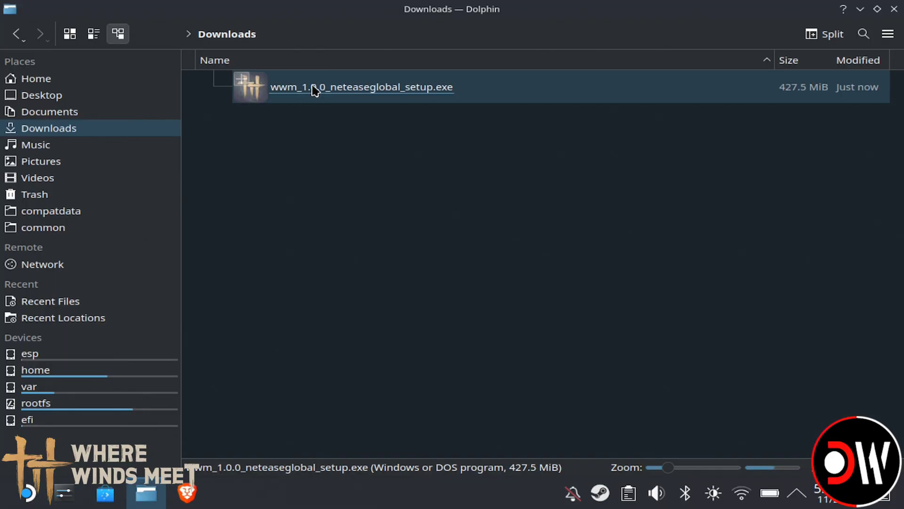
# - Add wwm_1.0.0_neteaseglobal_setup.exe from the Downloads folder to Steam as a non-Steam game
pyautogui.rightClick(312, 88)
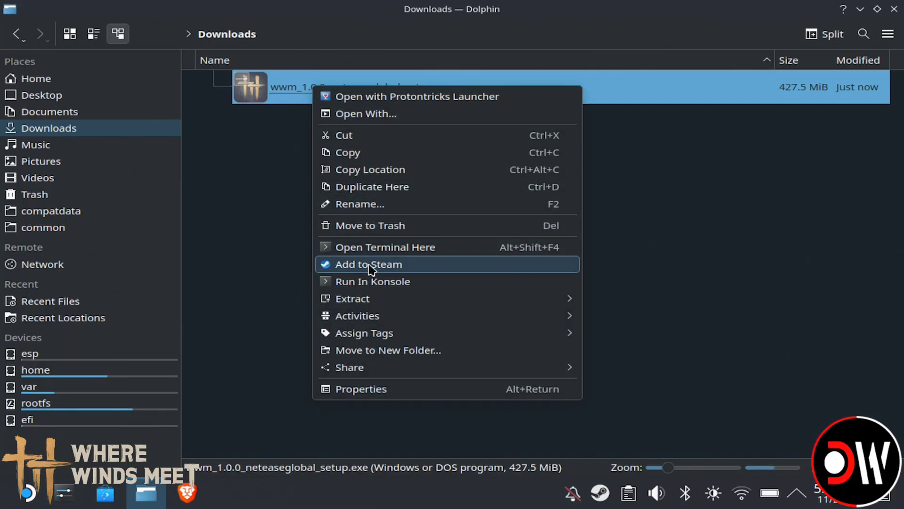
pyautogui.click(371, 267)
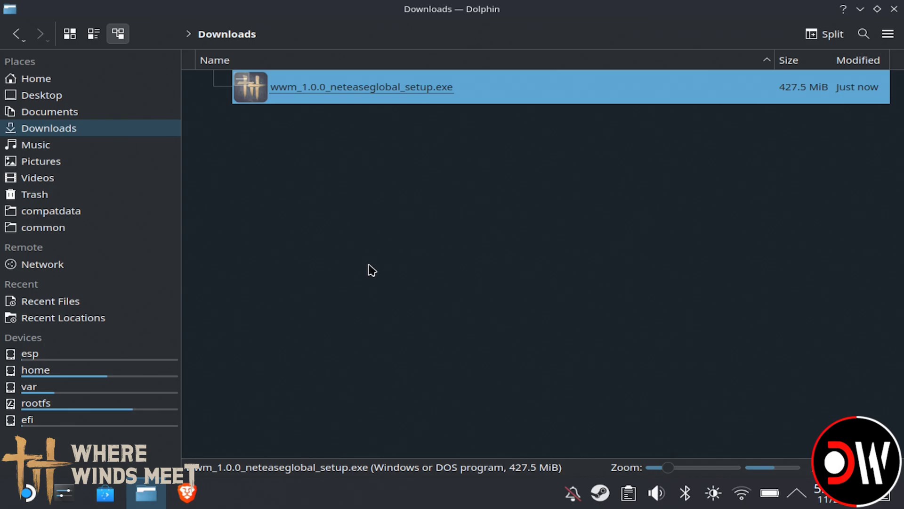
pyautogui.click(371, 270)
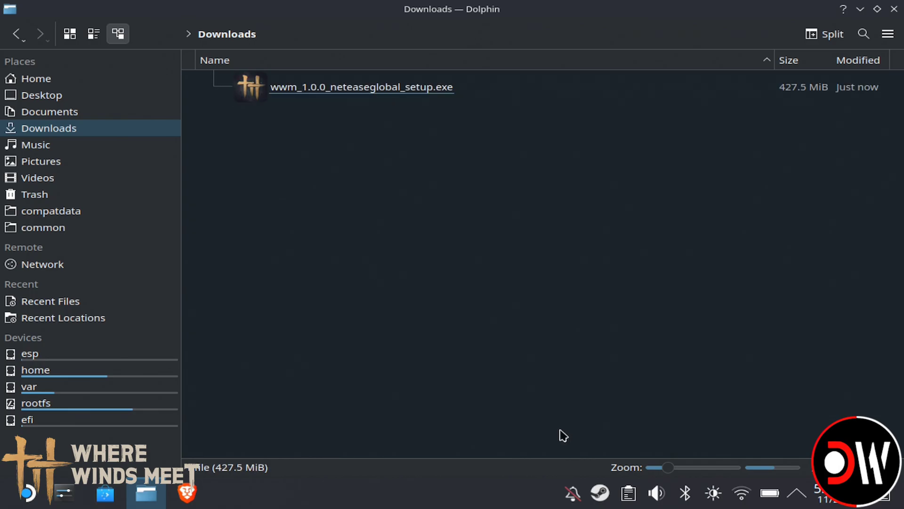
# - Switch to the Steam library and mark the wwm_1.0.0_neteaseglobal_setup.exe entry as a favorite
pyautogui.rightClick(600, 492)
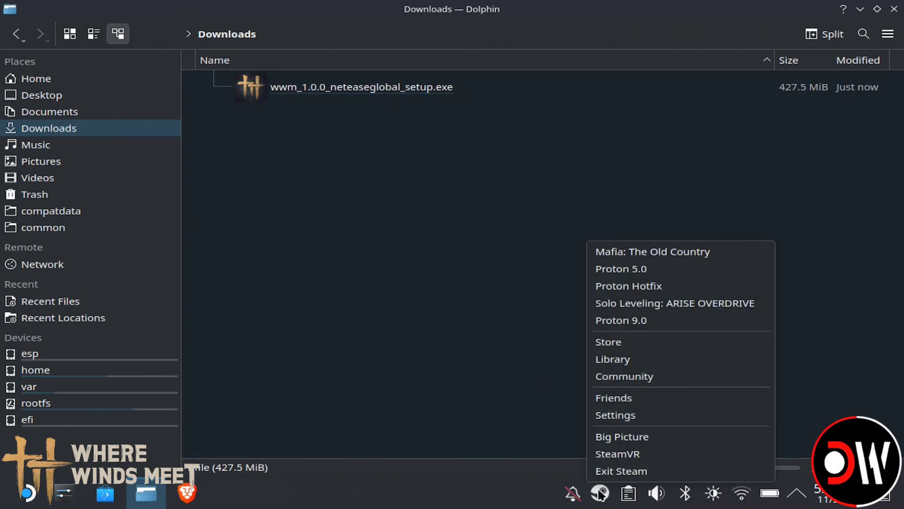
pyautogui.click(613, 359)
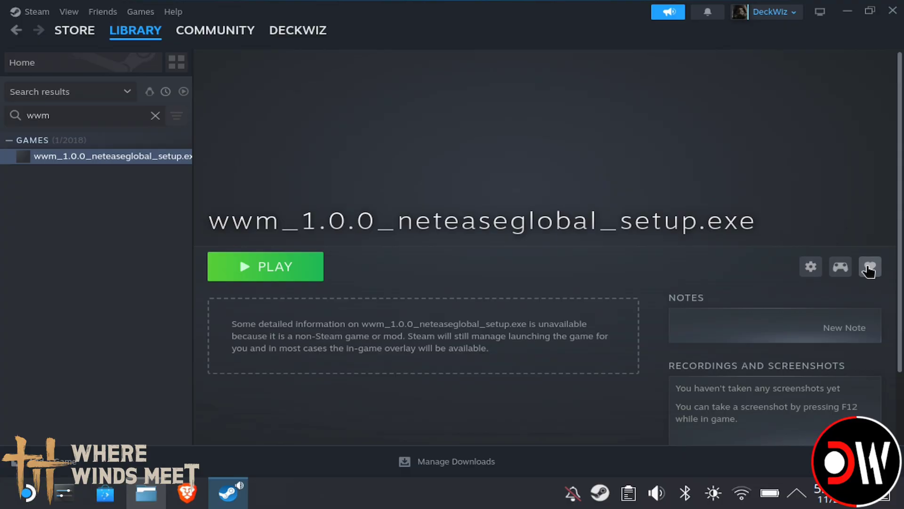
pyautogui.click(869, 270)
# - Force the use of a specific Steam Play compatibility tool in the installer shortcut's properties
pyautogui.click(811, 268)
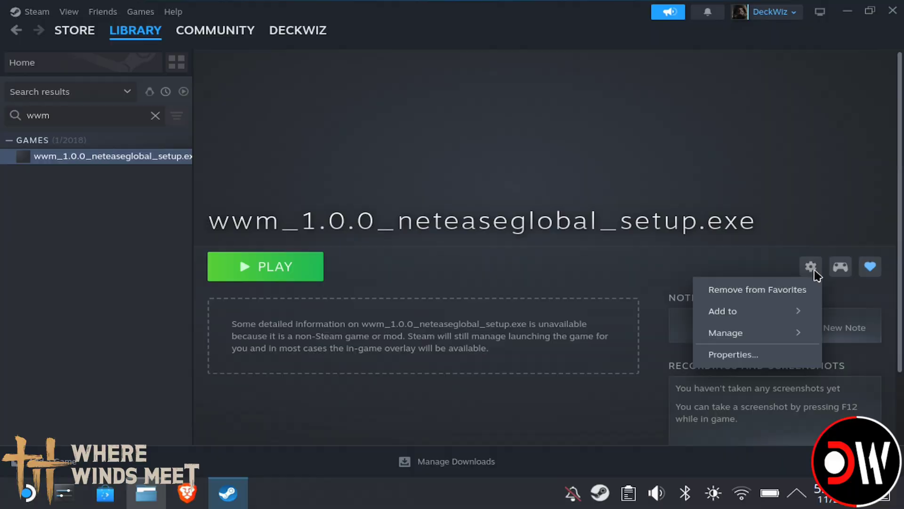
pyautogui.click(759, 362)
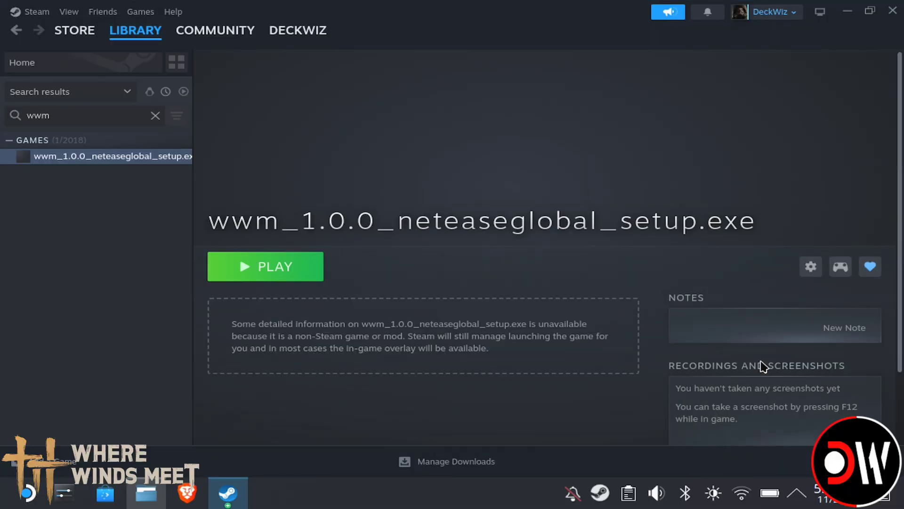
pyautogui.click(224, 163)
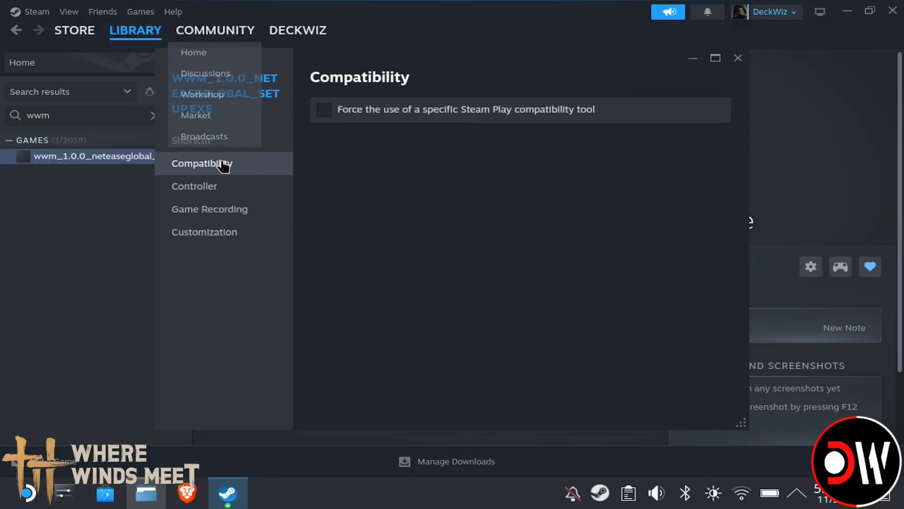
pyautogui.click(354, 115)
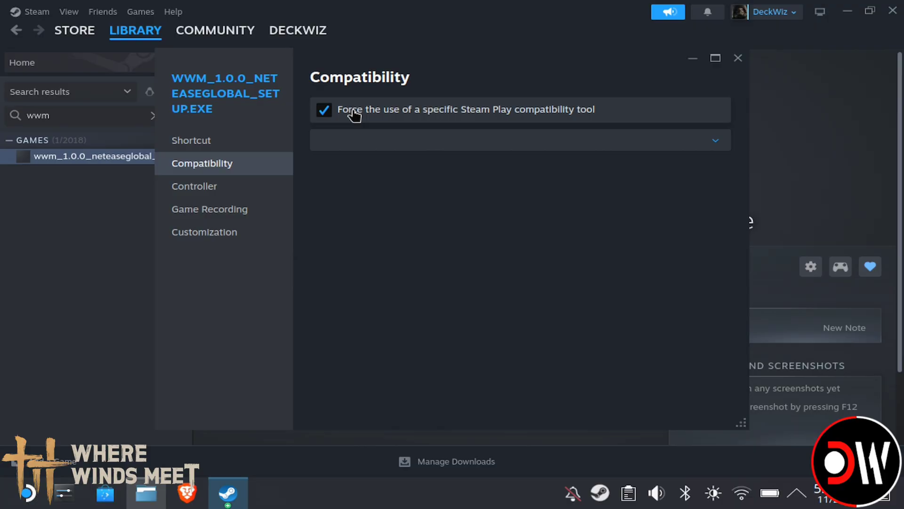
pyautogui.click(736, 59)
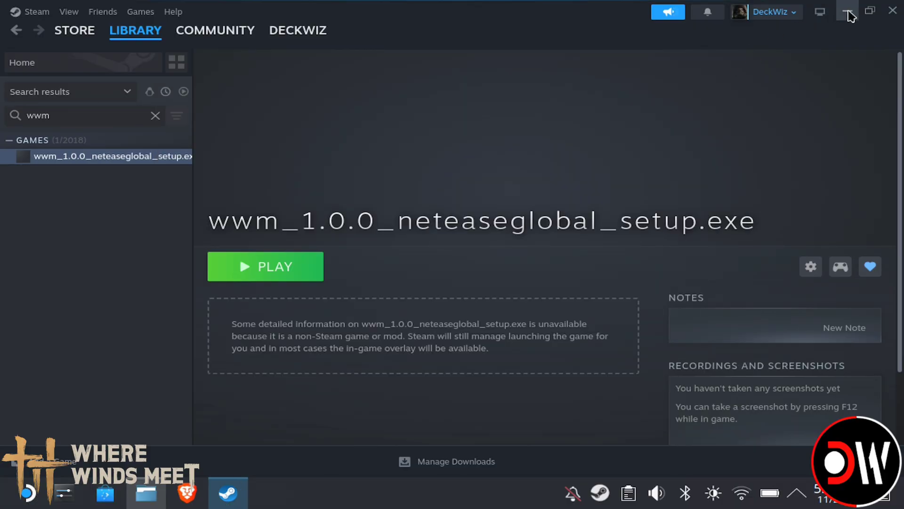
# - Switch to the Dolphin file manager and list the Home folder in details view with hidden files shown
pyautogui.click(847, 10)
pyautogui.click(57, 79)
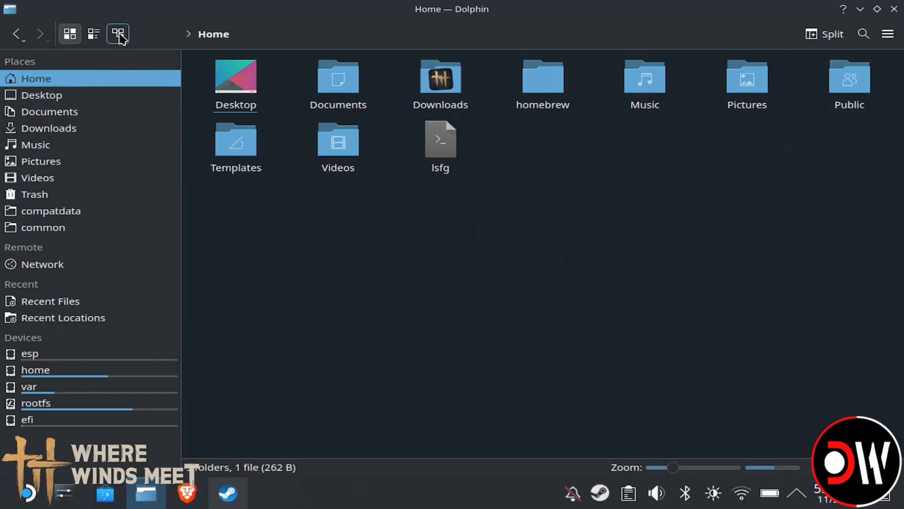
pyautogui.click(121, 36)
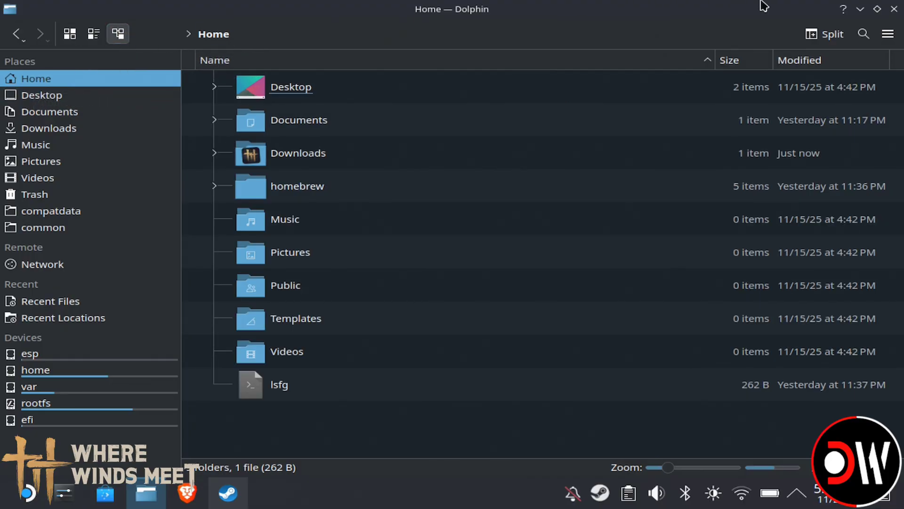
pyautogui.click(889, 40)
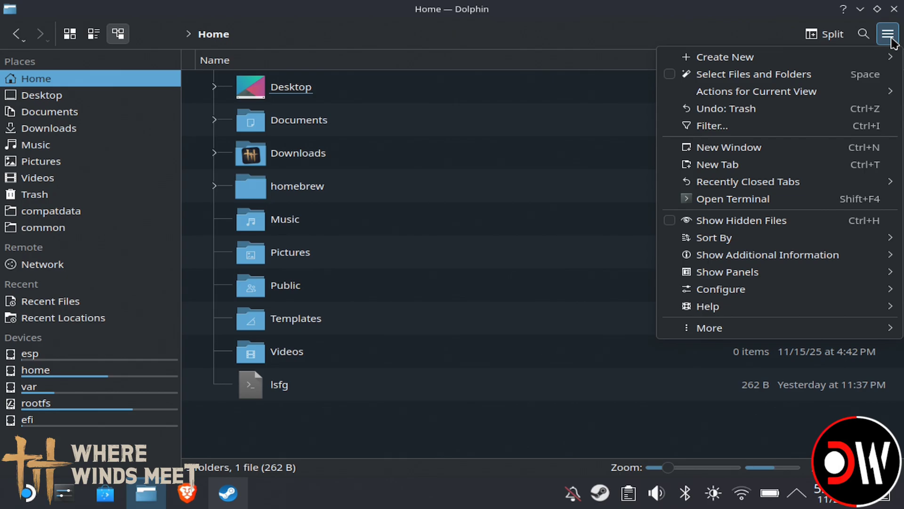
pyautogui.click(745, 223)
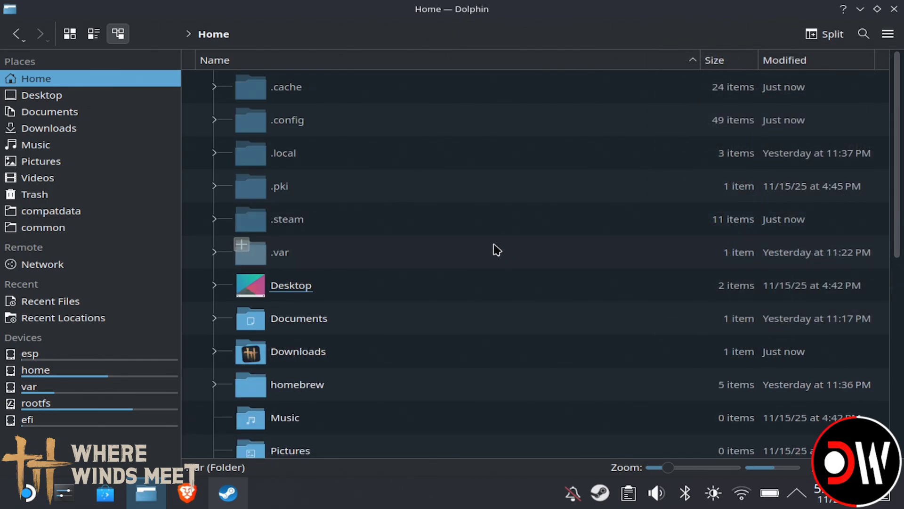
# - Browse from the Home folder to .steam/steam/steamapps/compatdata
pyautogui.click(288, 222)
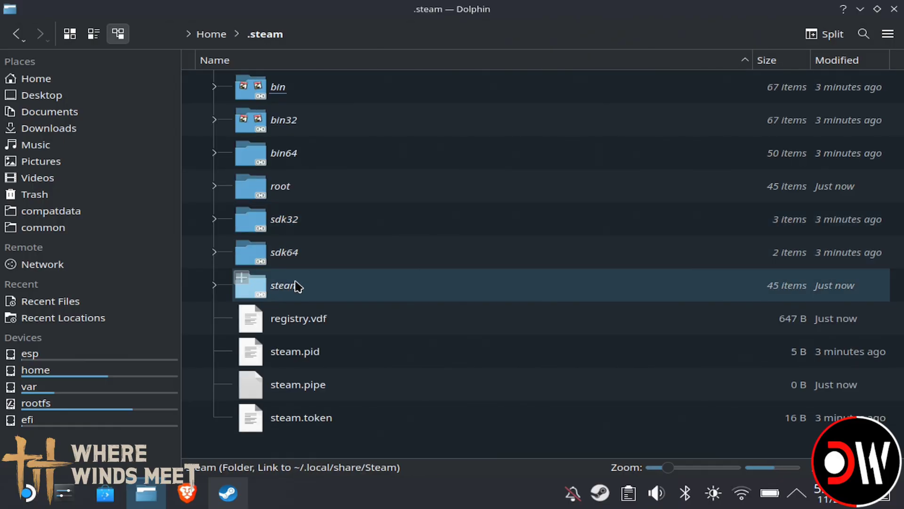
pyautogui.click(294, 285)
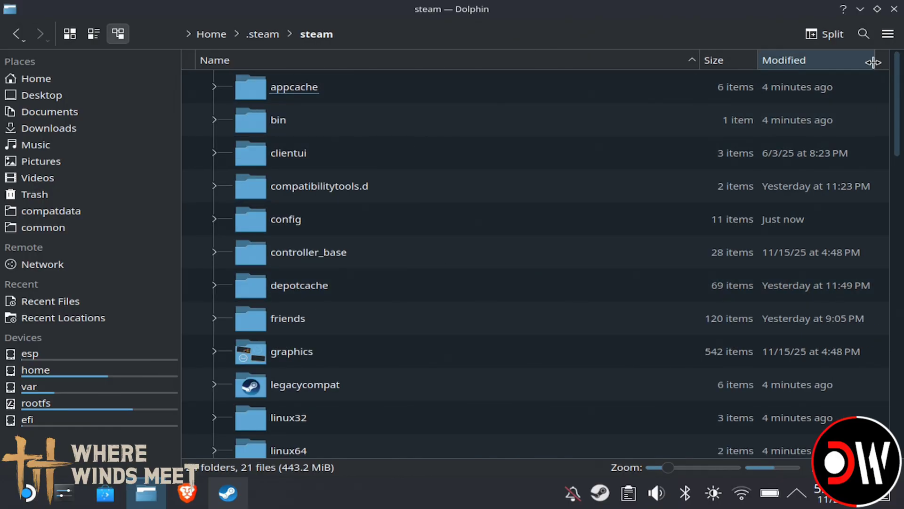
pyautogui.scroll(-4, 897, 189)
pyautogui.scroll(-2, 900, 206)
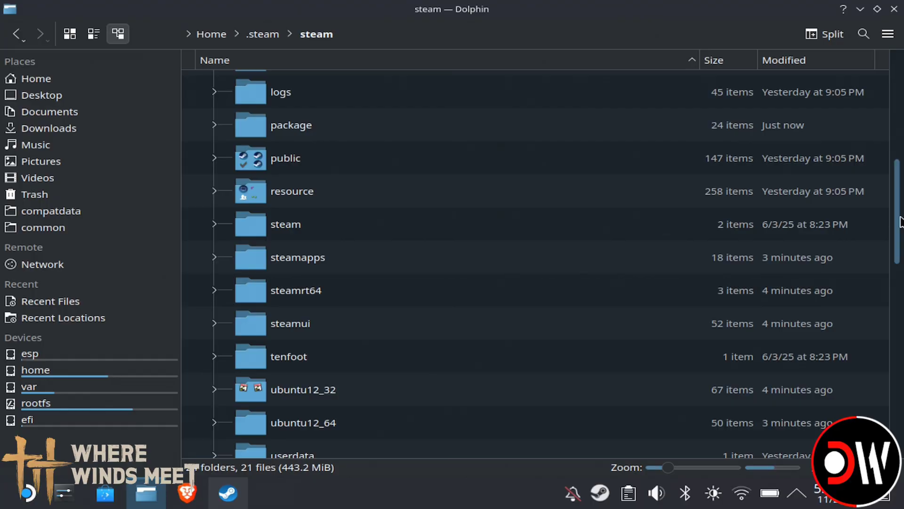
pyautogui.click(697, 247)
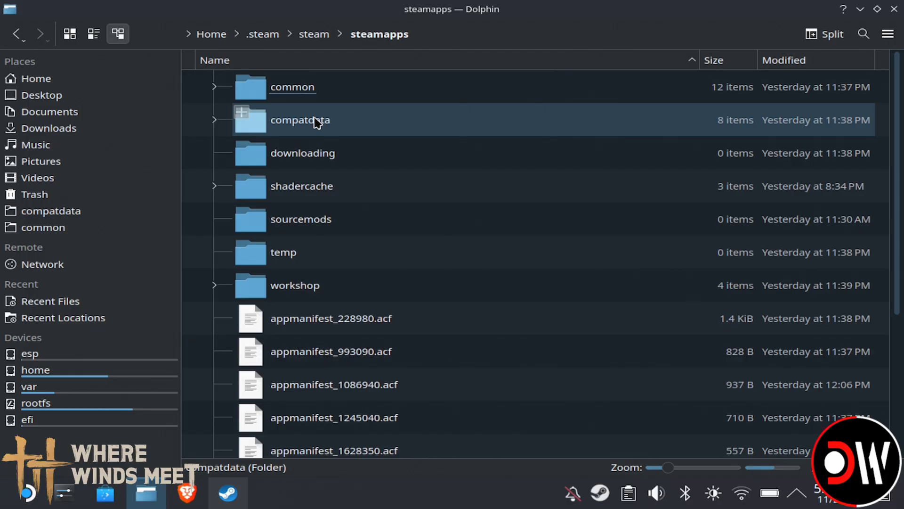
pyautogui.click(298, 127)
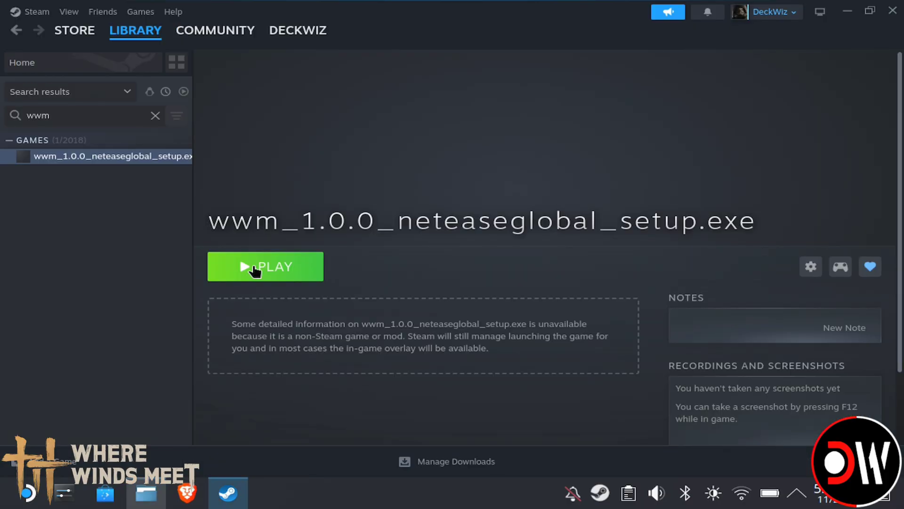
# - Run the installer from the Steam library, accept the user agreement and install the launcher to C:\Program Files\wwm
pyautogui.click(255, 271)
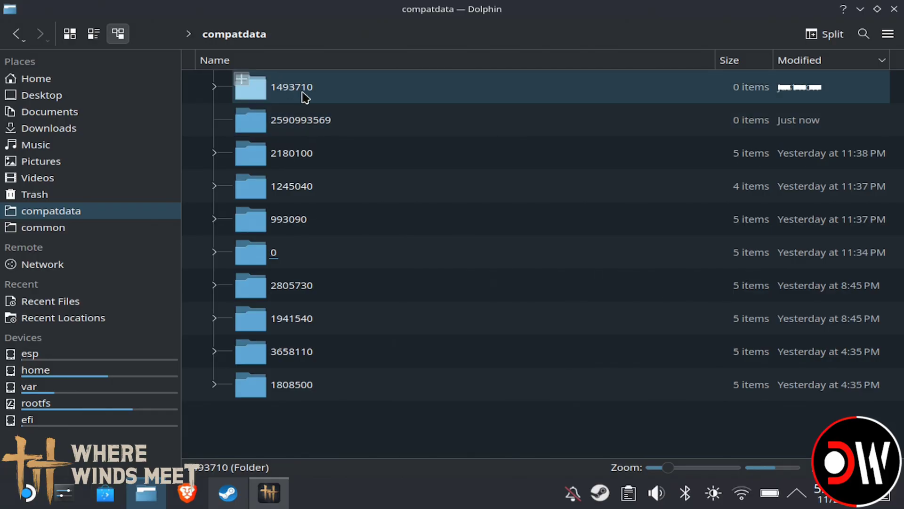
pyautogui.click(312, 406)
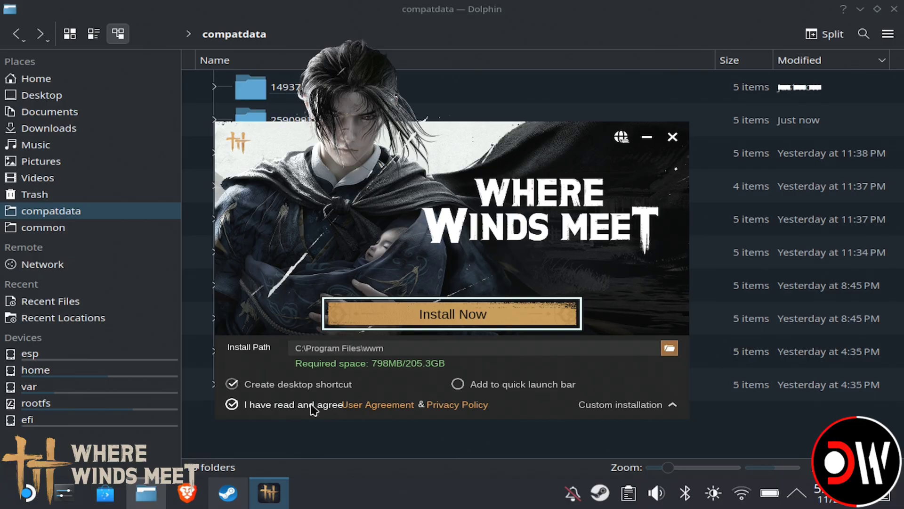
pyautogui.click(426, 322)
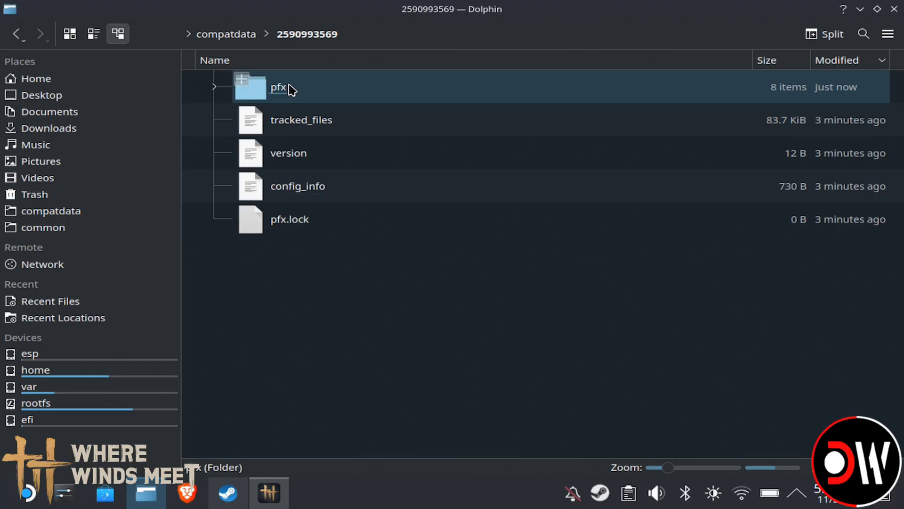
pyautogui.doubleClick(283, 87)
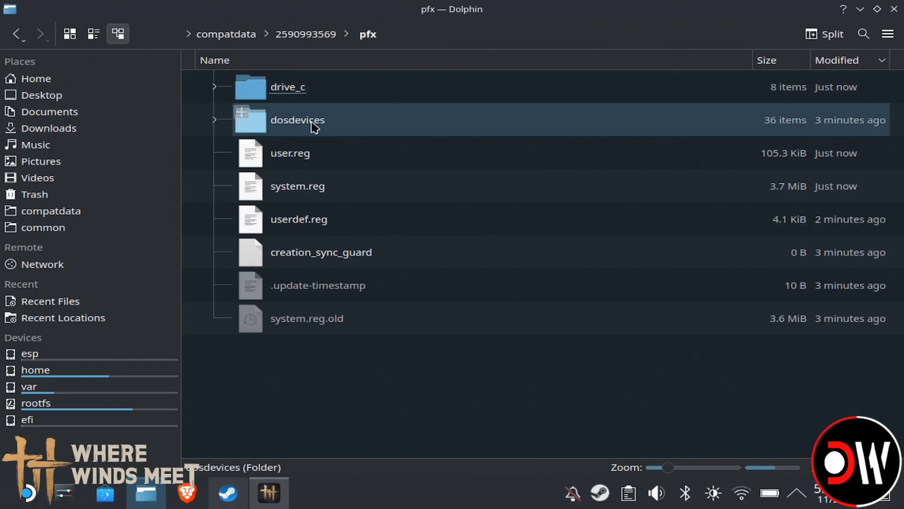
pyautogui.doubleClick(308, 96)
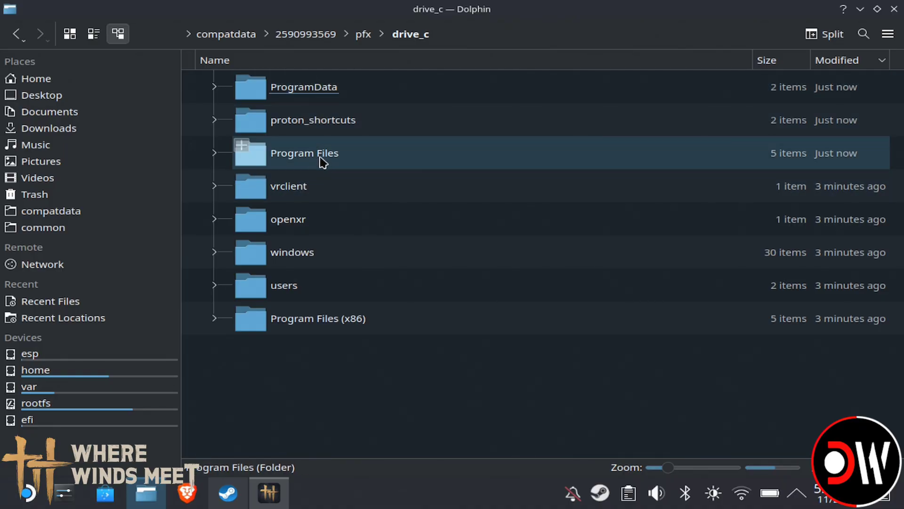
pyautogui.click(321, 158)
pyautogui.doubleClick(322, 160)
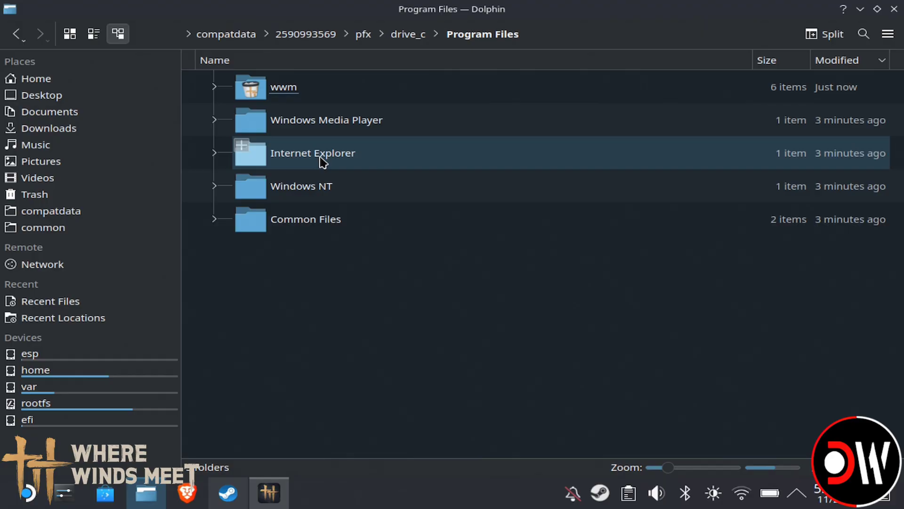
pyautogui.doubleClick(287, 94)
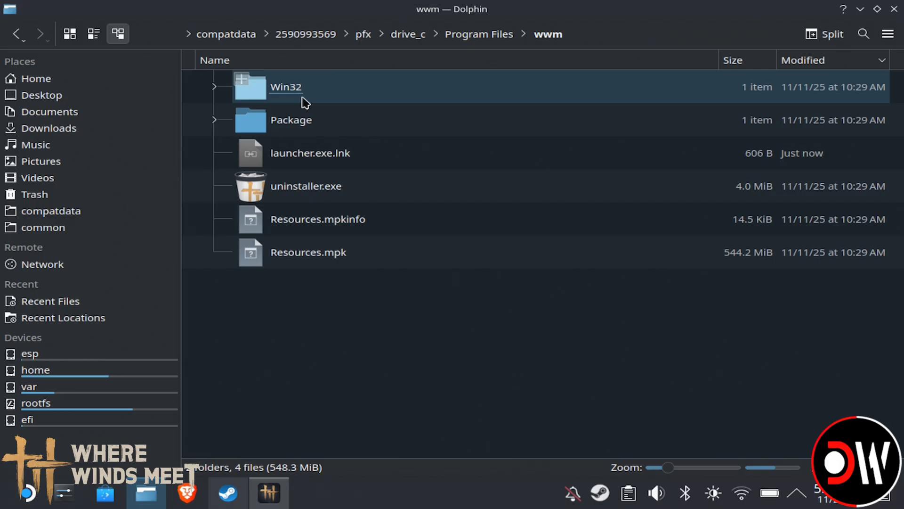
pyautogui.doubleClick(303, 99)
pyautogui.click(335, 89)
pyautogui.doubleClick(335, 92)
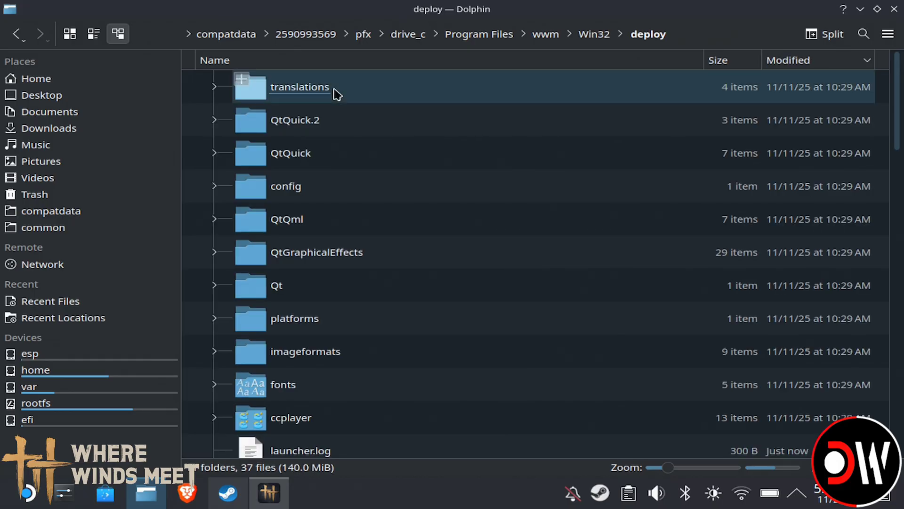
# - Select launcher.exe in the deploy folder and decline the running launcher's update to version 1.0.1
pyautogui.scroll(-2, 899, 120)
pyautogui.moveTo(899, 120); pyautogui.dragTo(901, 413)
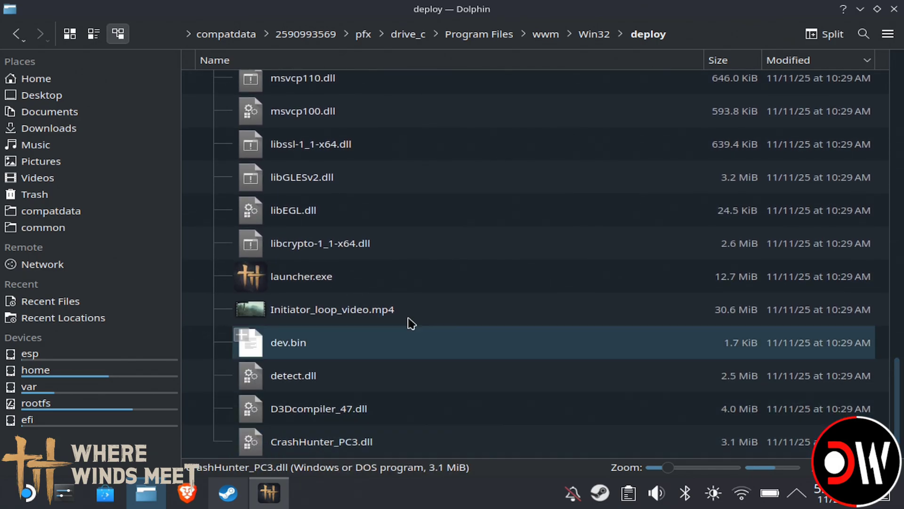
pyautogui.click(293, 273)
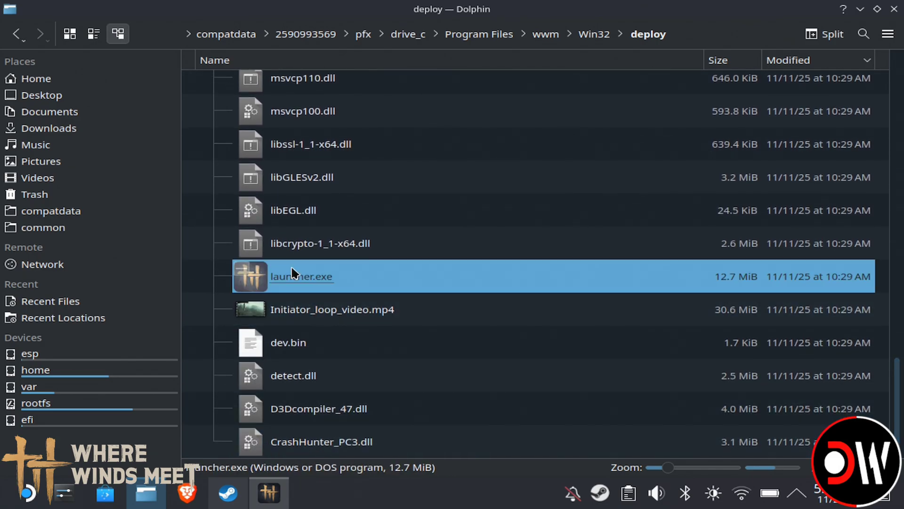
pyautogui.doubleClick(328, 283)
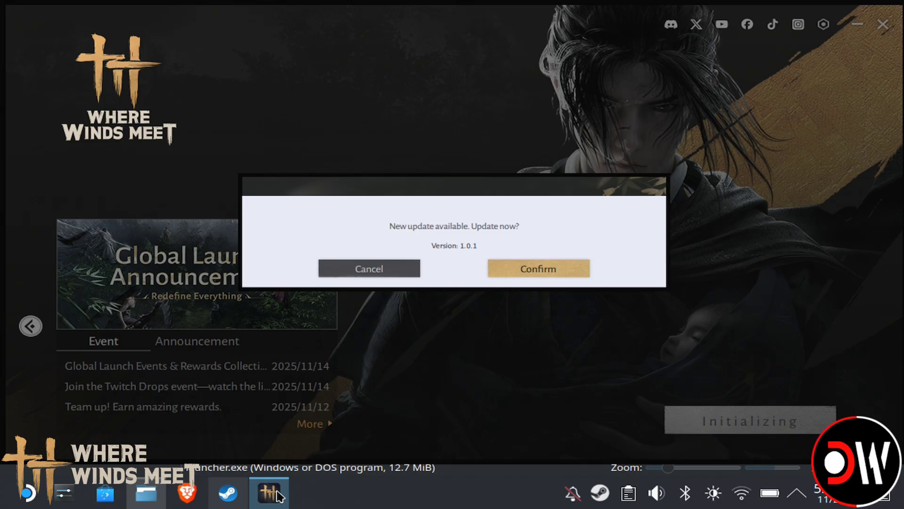
pyautogui.click(384, 271)
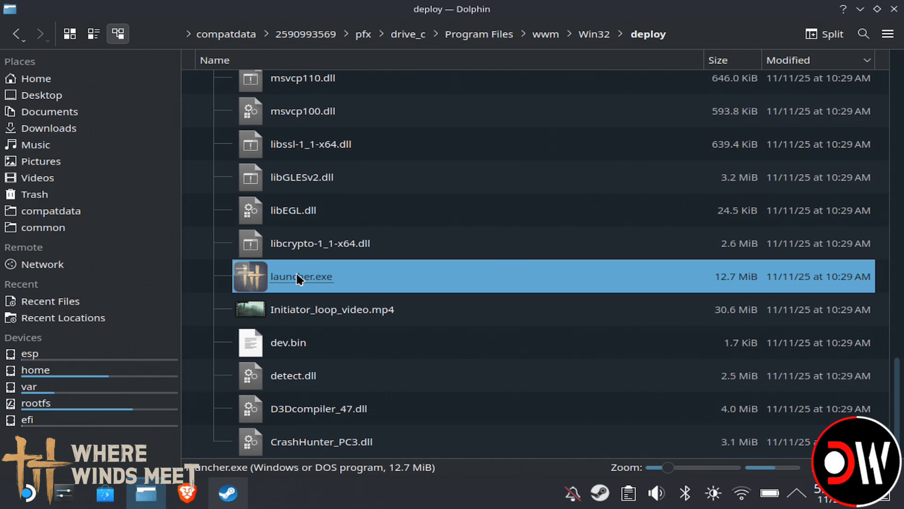
# - Copy the file location of launcher.exe and open the properties of the wwm_1.0.0_neteaseglobal_setup.exe shortcut in Steam
pyautogui.rightClick(296, 278)
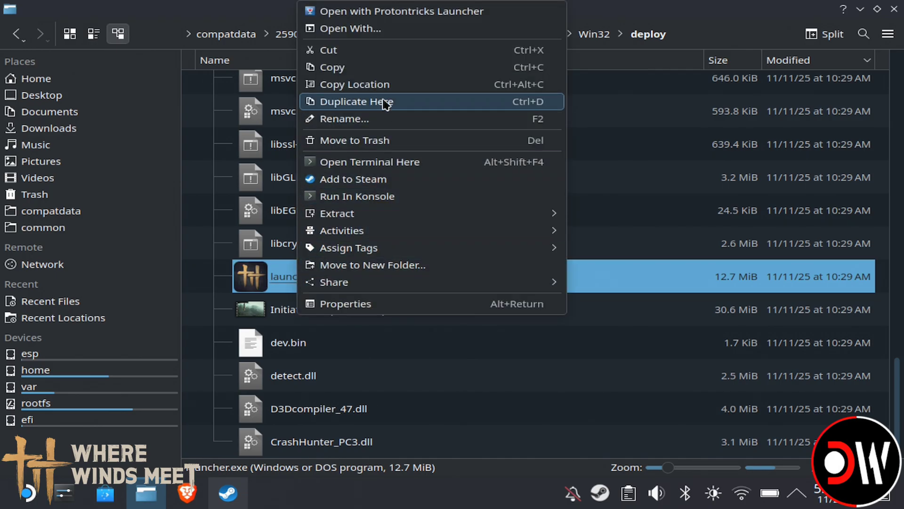
pyautogui.click(377, 86)
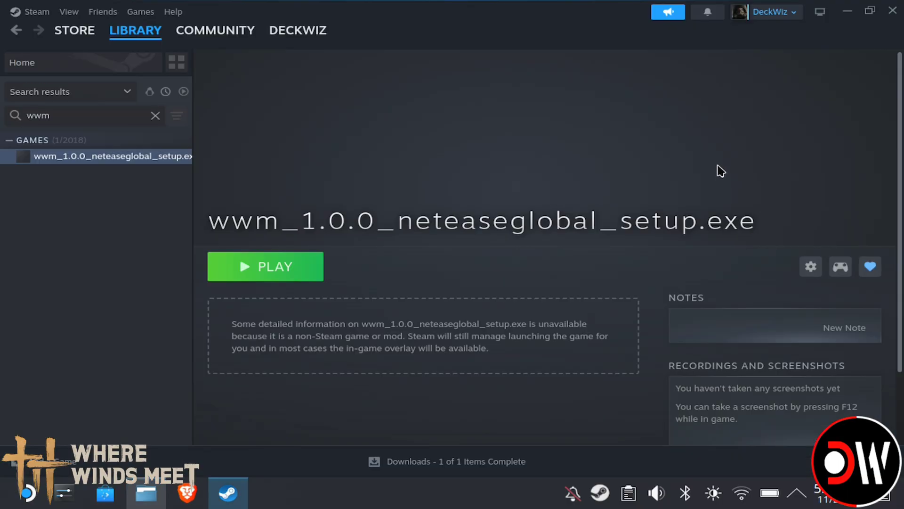
pyautogui.click(810, 267)
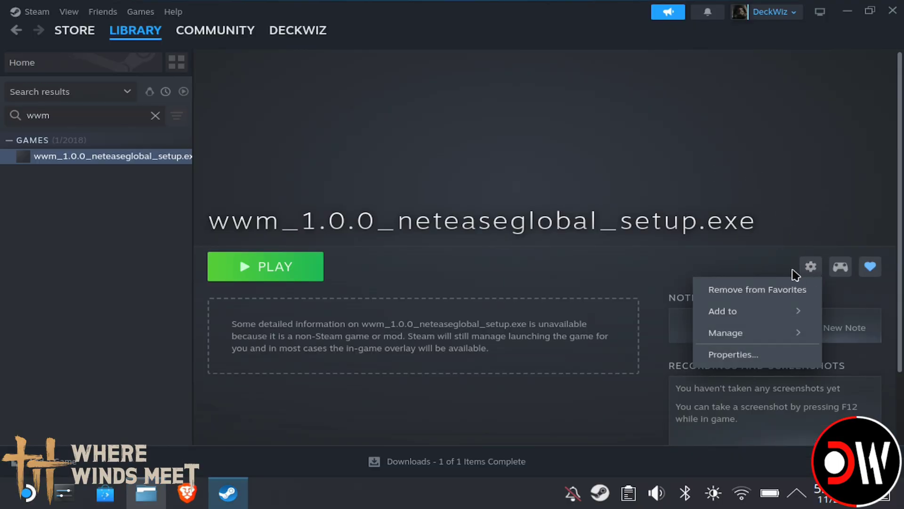
pyautogui.click(714, 359)
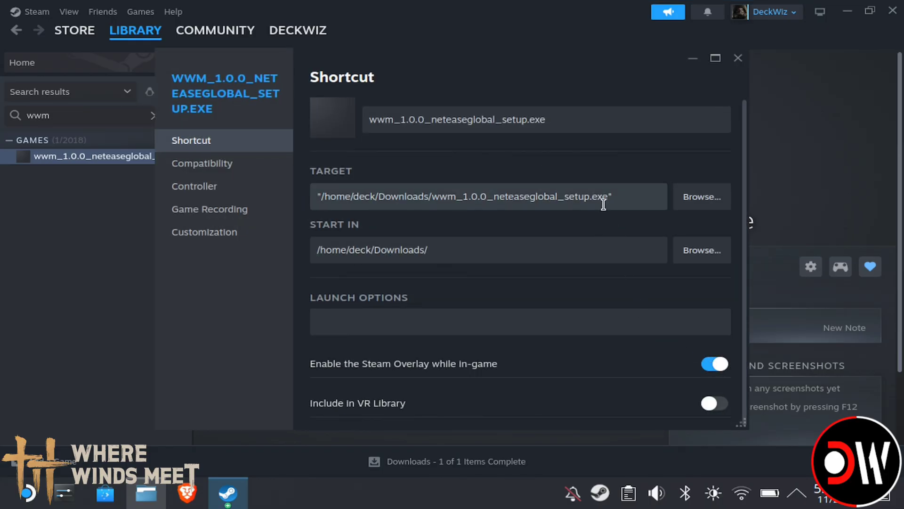
# - Replace the path in the shortcut's target with the copied launcher.exe path, keeping the quotation marks around it
pyautogui.moveTo(609, 196); pyautogui.dragTo(324, 201)
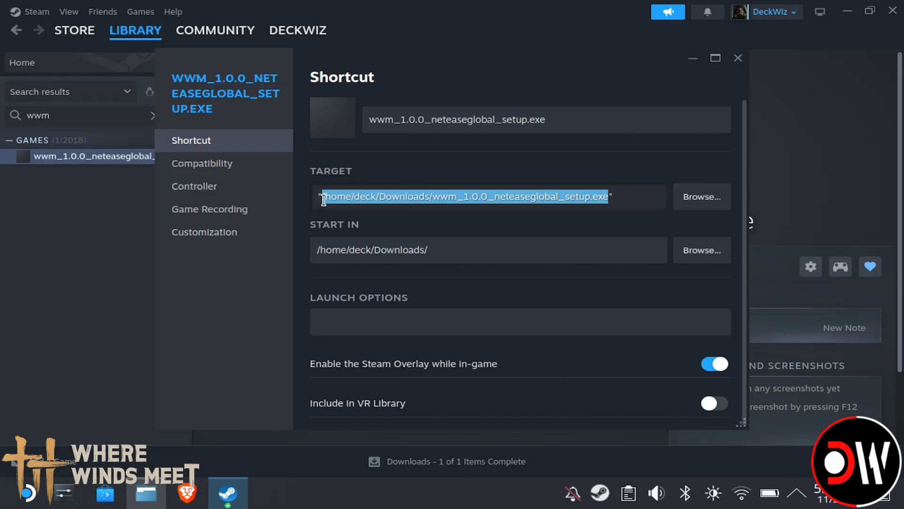
pyautogui.click(345, 196)
pyautogui.rightClick(345, 198)
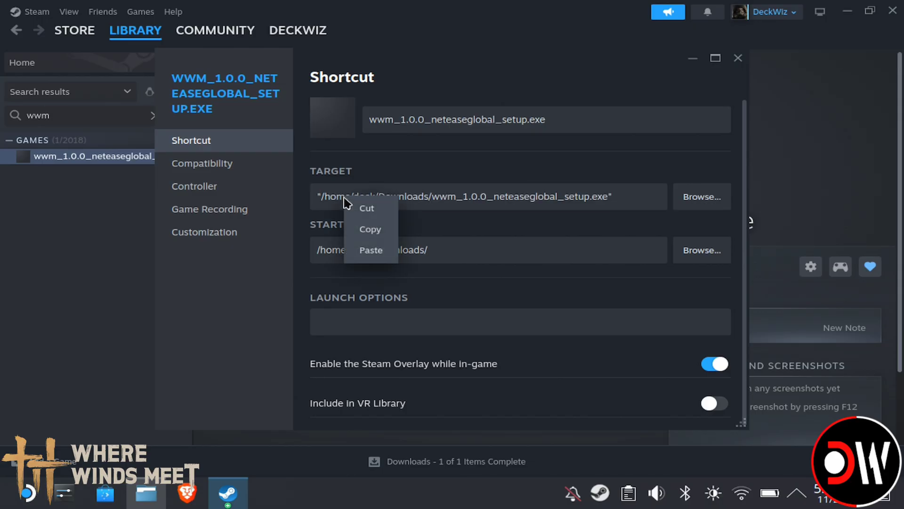
pyautogui.click(371, 250)
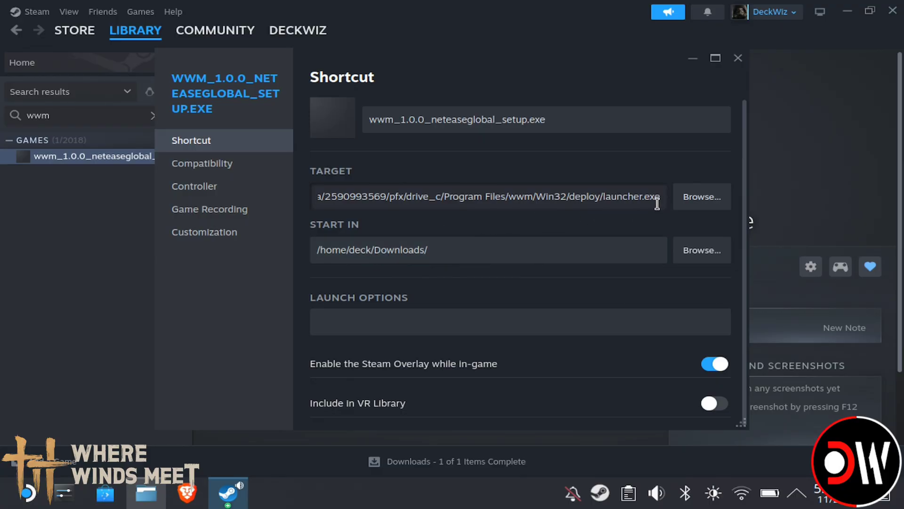
pyautogui.click(643, 198)
pyautogui.moveTo(643, 198); pyautogui.dragTo(668, 198)
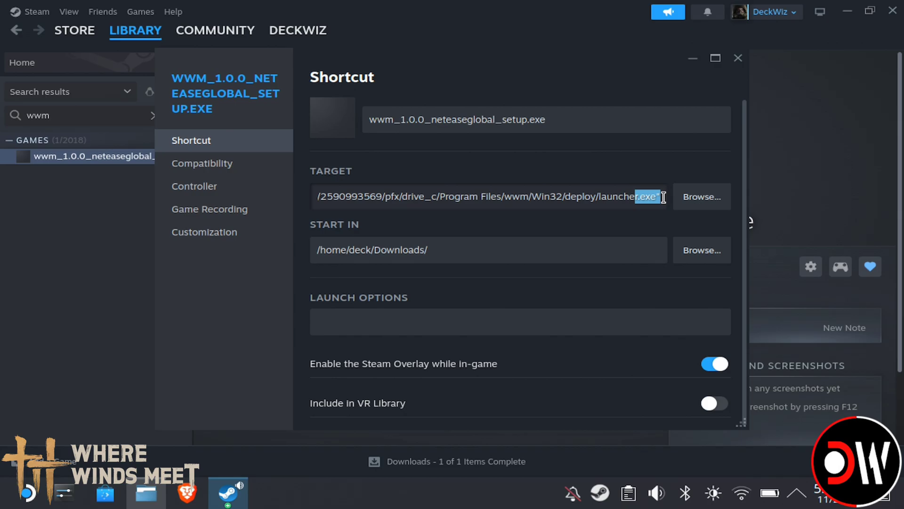
pyautogui.click(663, 198)
pyautogui.tripleClick(662, 197)
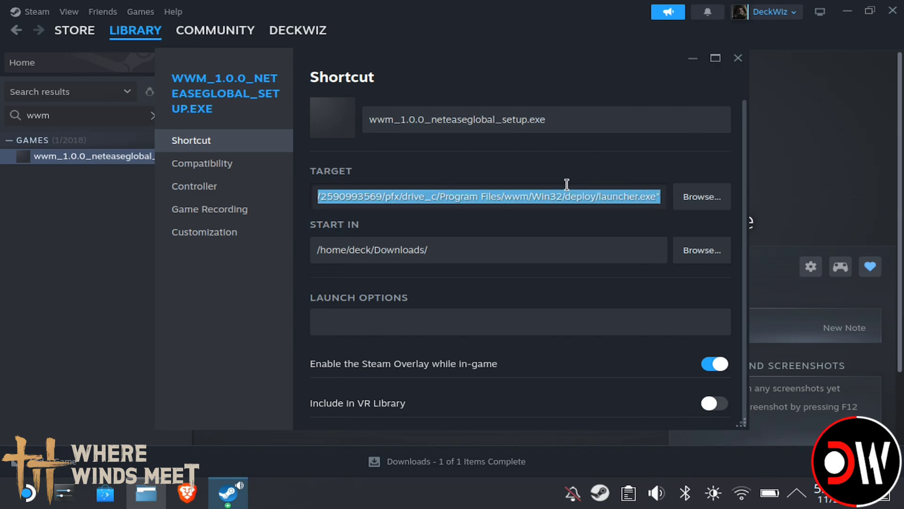
pyautogui.click(337, 196)
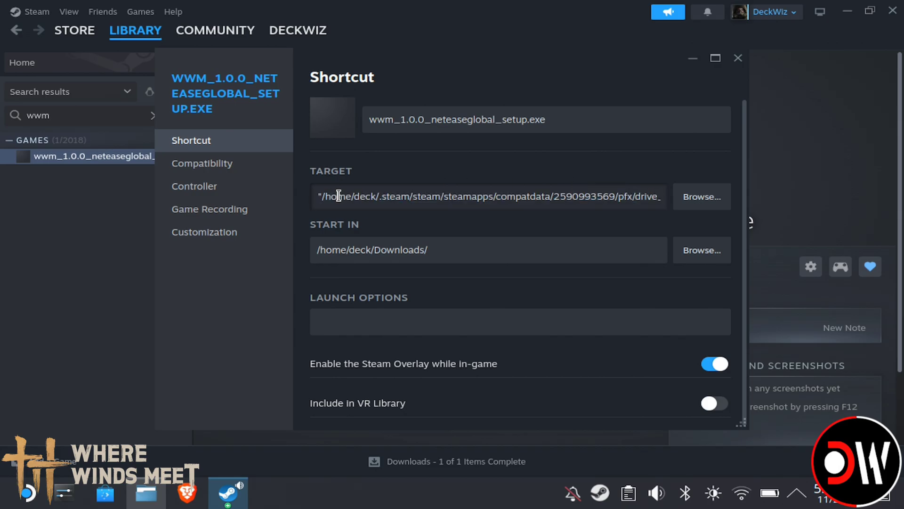
# - Set the shortcut's start-in folder to the copied path without launcher.exe, ending in /wwm/Win32/deploy/, and check both paths
pyautogui.moveTo(445, 254); pyautogui.dragTo(306, 246)
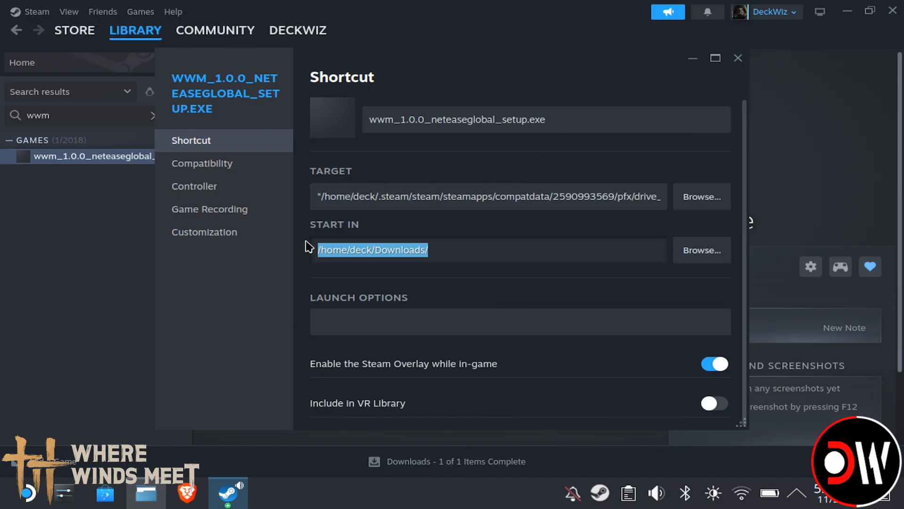
pyautogui.rightClick(337, 254)
pyautogui.click(367, 309)
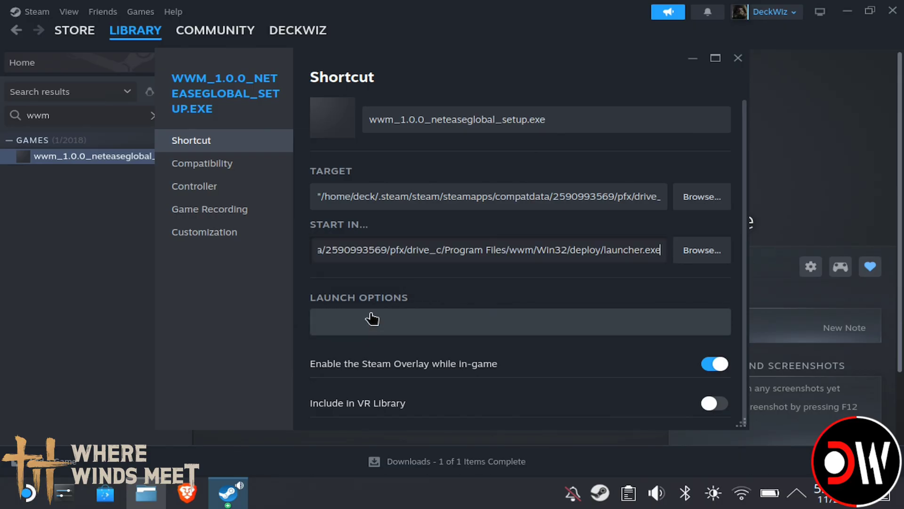
pyautogui.doubleClick(530, 255)
pyautogui.moveTo(529, 255); pyautogui.dragTo(664, 250)
pyautogui.click(663, 251)
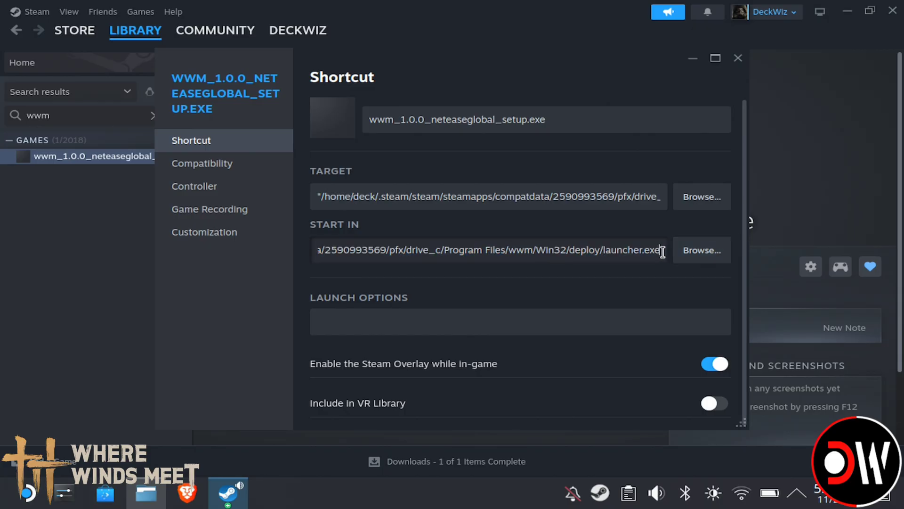
pyautogui.keyDown('shift'); pyautogui.click(602, 250); pyautogui.keyUp('shift')
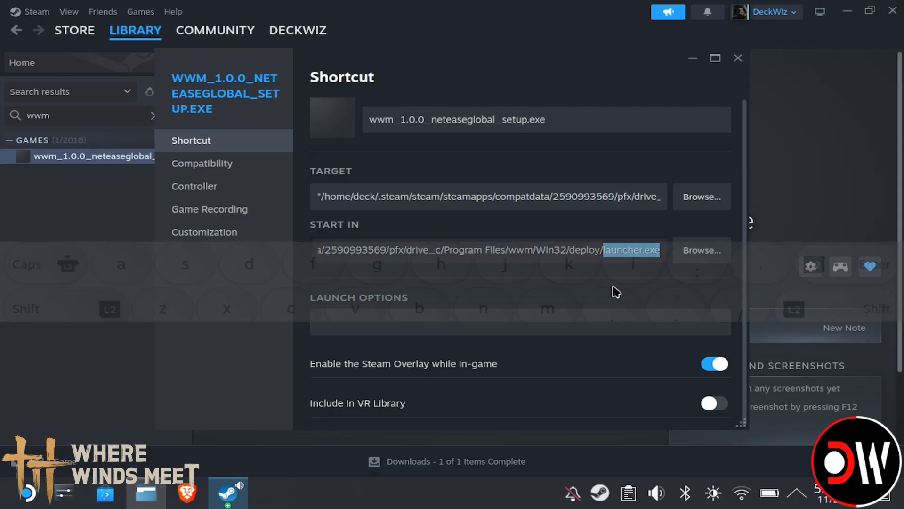
pyautogui.press('super+x')
pyautogui.press('super+x')
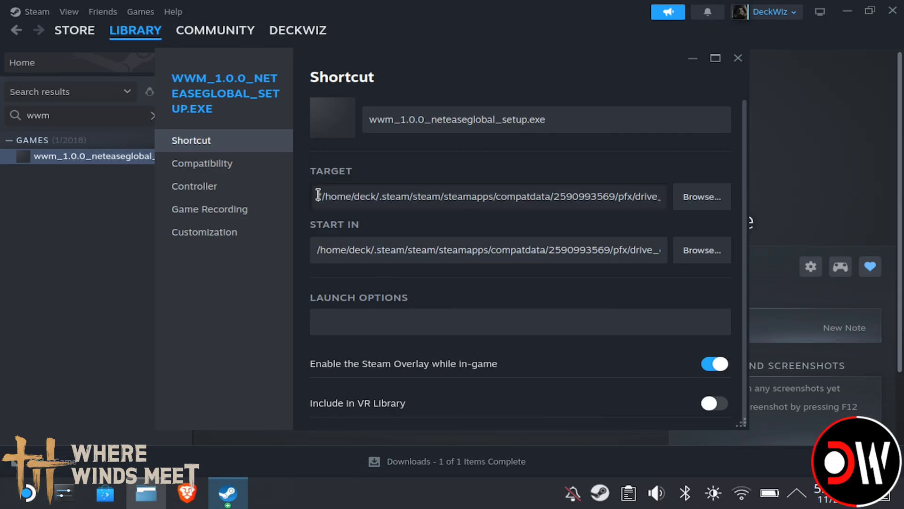
pyautogui.moveTo(316, 194); pyautogui.dragTo(716, 196)
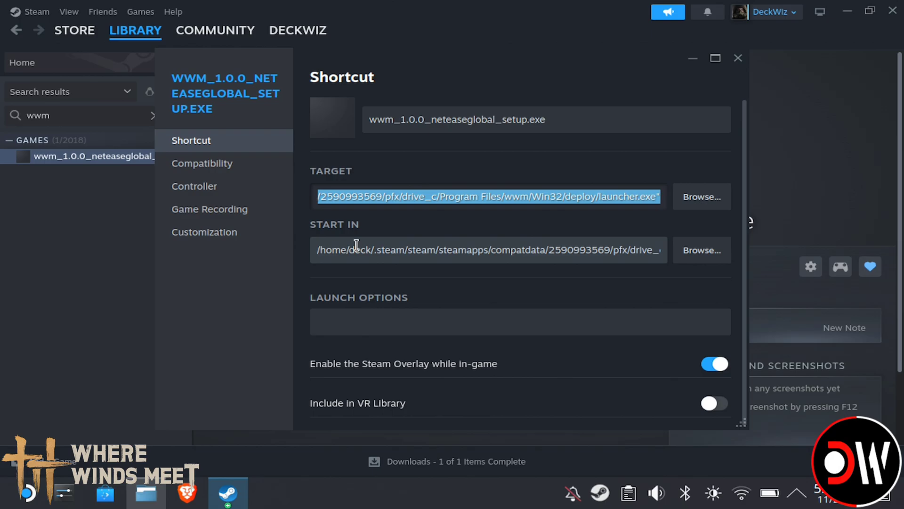
pyautogui.click(318, 247)
pyautogui.moveTo(319, 246); pyautogui.dragTo(687, 250)
pyautogui.click(713, 249)
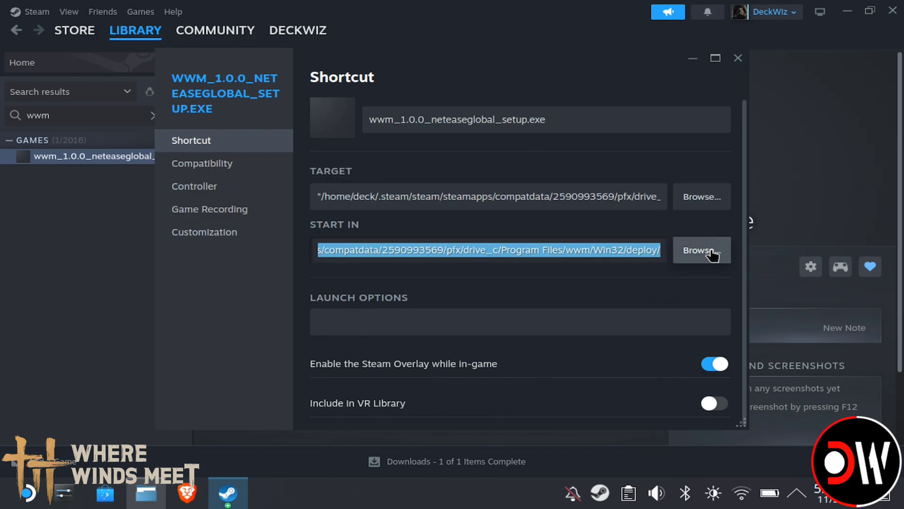
# - Rename the shortcut as Where Winds Meet Lite and close its properties
pyautogui.click(557, 118)
pyautogui.moveTo(557, 117); pyautogui.dragTo(359, 106)
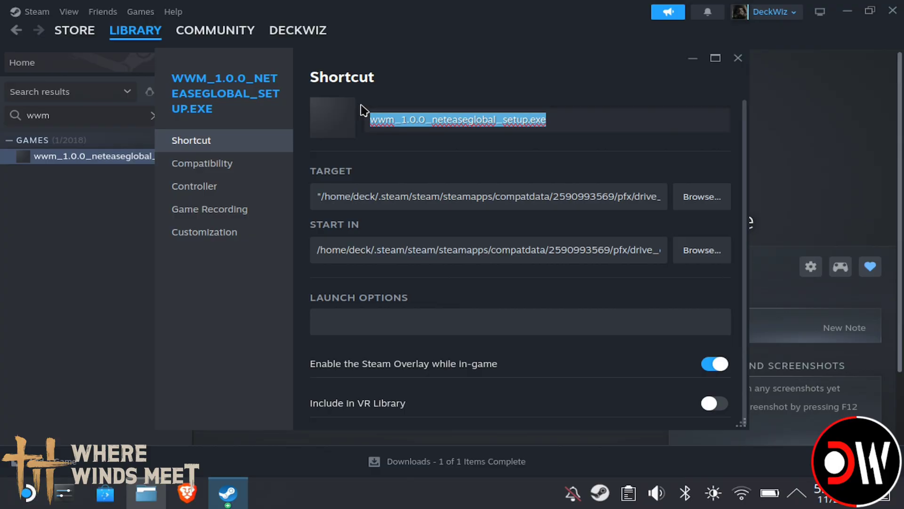
pyautogui.write('Where Win')
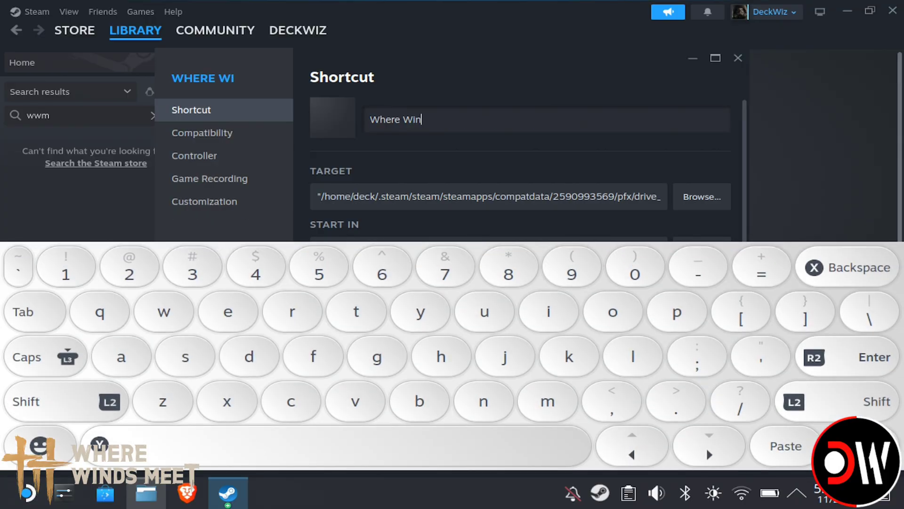
pyautogui.write('ds ')
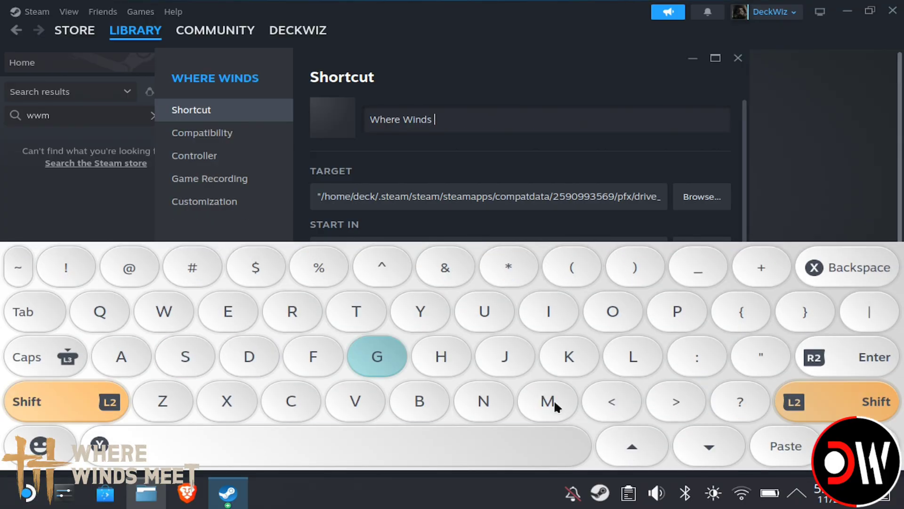
pyautogui.write('Met')
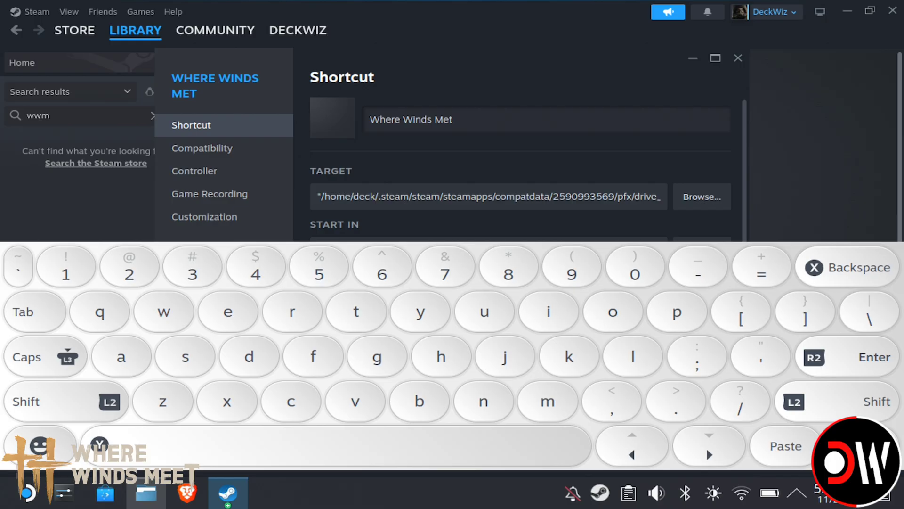
pyautogui.press('BackSpace')
pyautogui.write('et L')
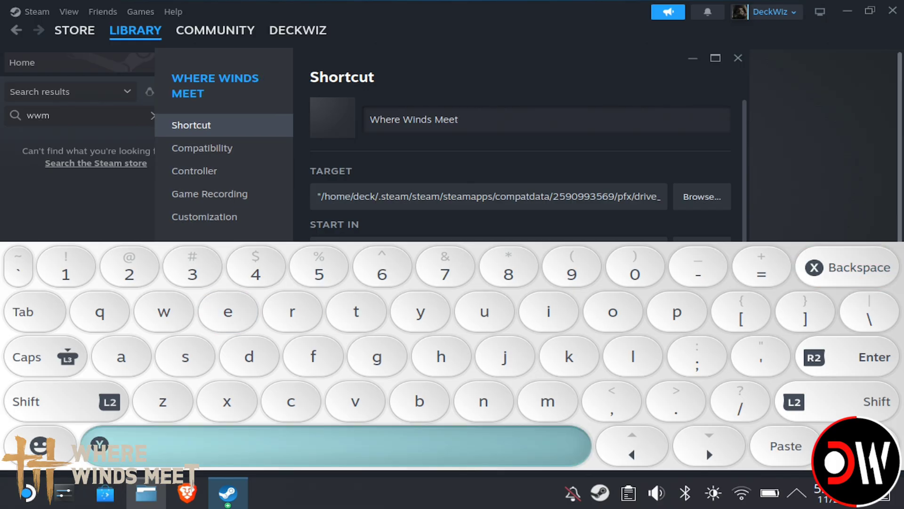
pyautogui.write('lt')
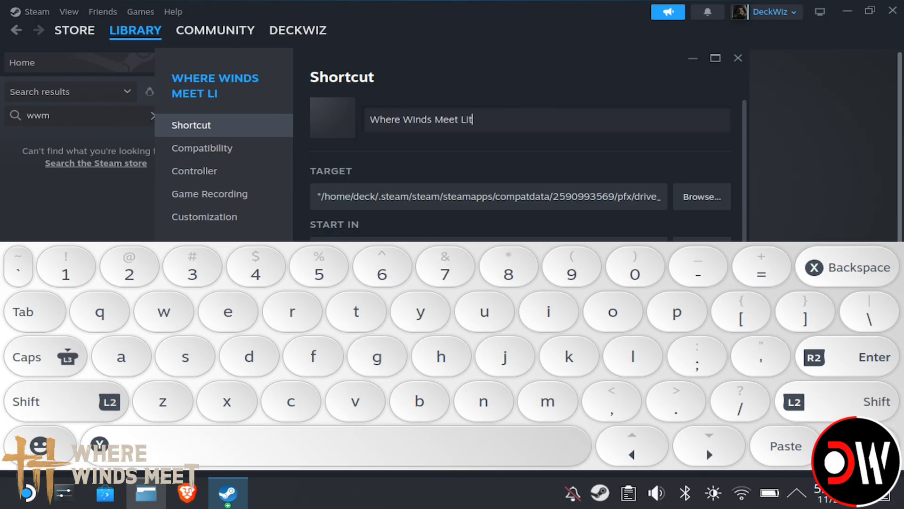
pyautogui.write('e')
pyautogui.press('Escape')
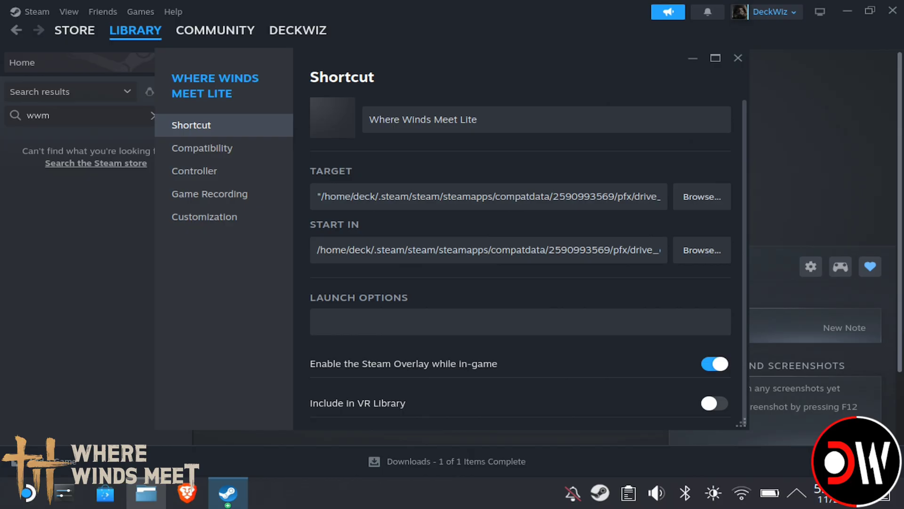
pyautogui.press('Escape')
# - Launch the shortcut, install the 68GB Lite client in C:/Program Files/wwm/wwm_lite without switching to SSD, and enter the game
pyautogui.click(303, 276)
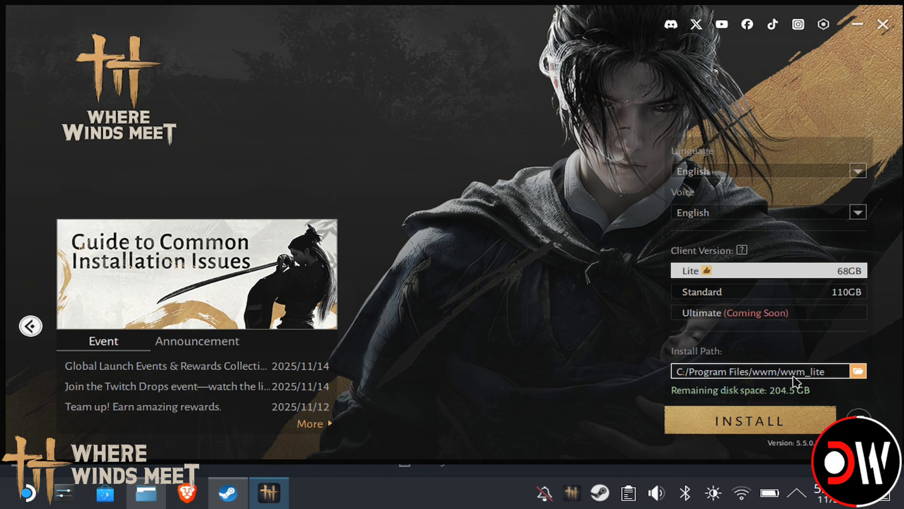
pyautogui.click(766, 425)
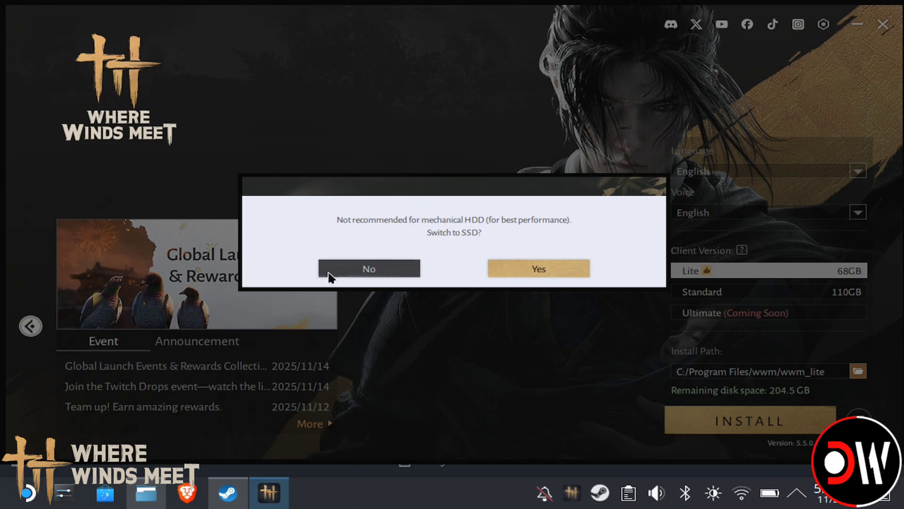
pyautogui.click(369, 269)
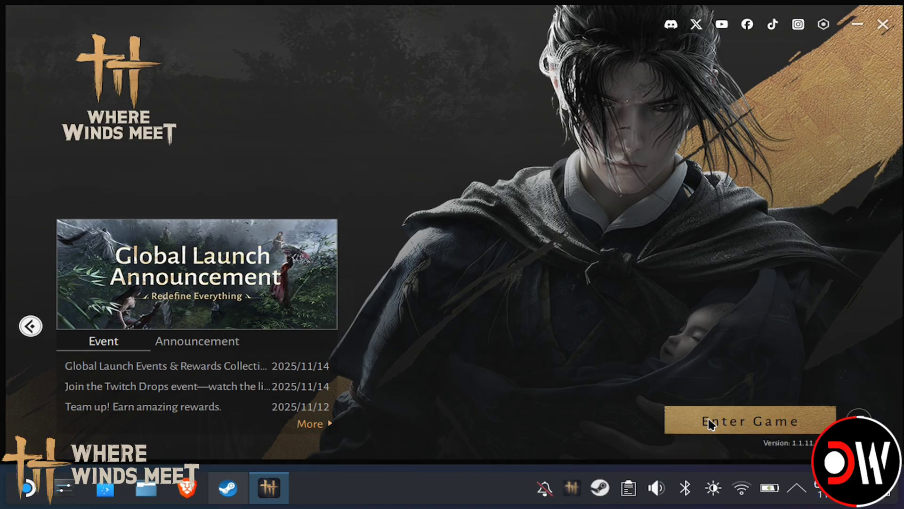
pyautogui.click(710, 422)
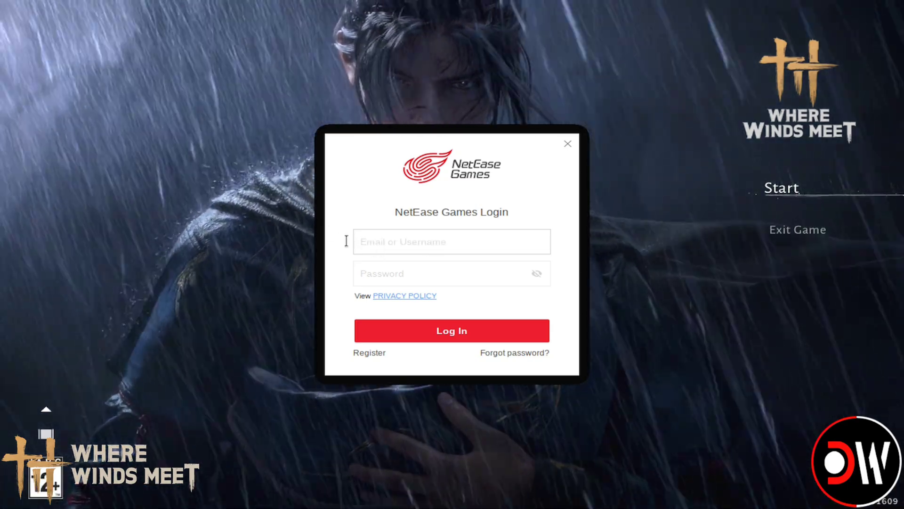
# - Refocus the login's Email or Username field from outside the dialog, test it twice with the word email, and erase the text
pyautogui.click(267, 237)
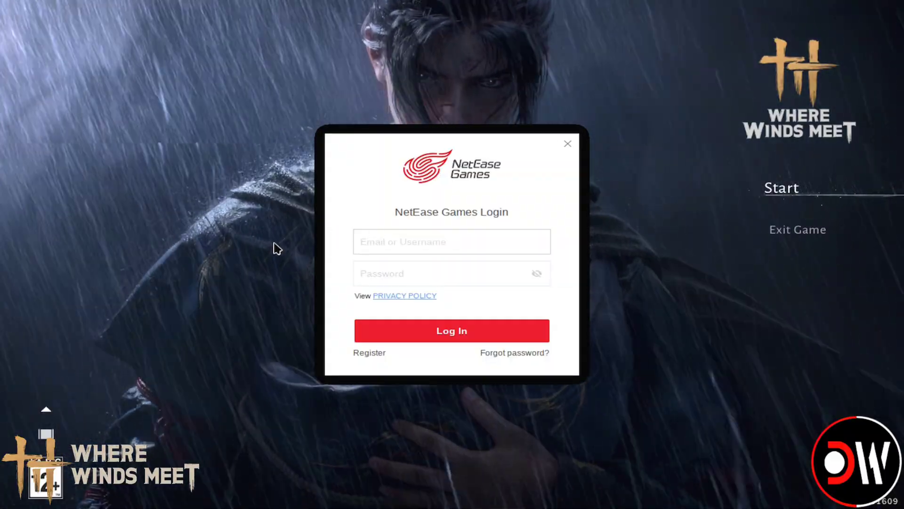
pyautogui.click(376, 246)
pyautogui.click(288, 254)
pyautogui.click(374, 246)
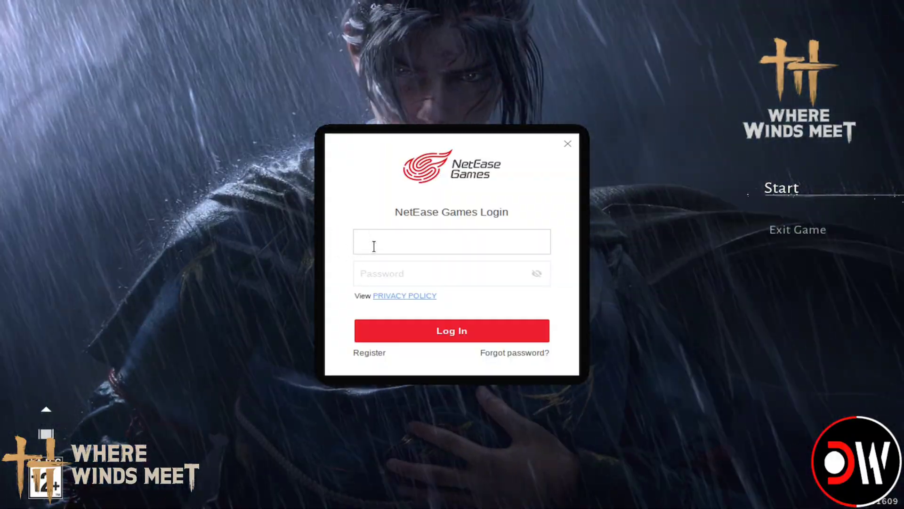
pyautogui.write('email')
pyautogui.press('BackSpace')
pyautogui.press('BackSpace')
pyautogui.press('BackSpace')
pyautogui.press('BackSpace')
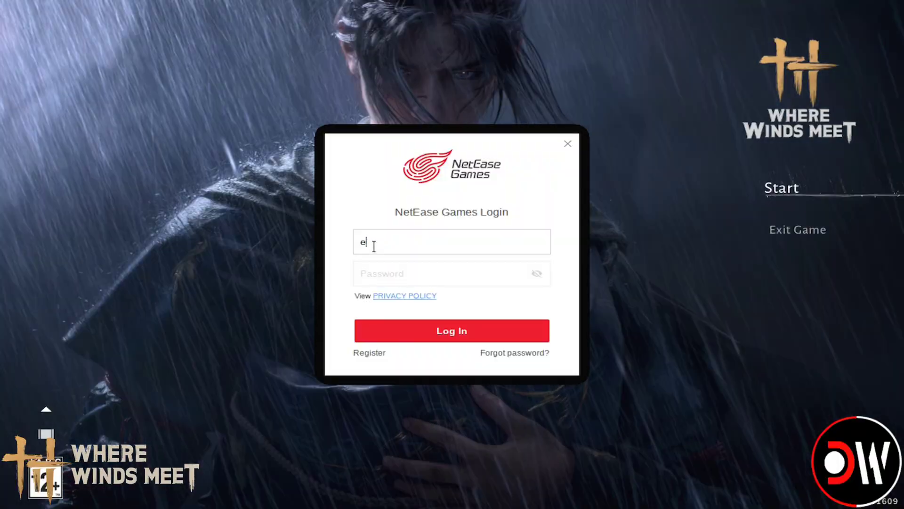
pyautogui.click(284, 238)
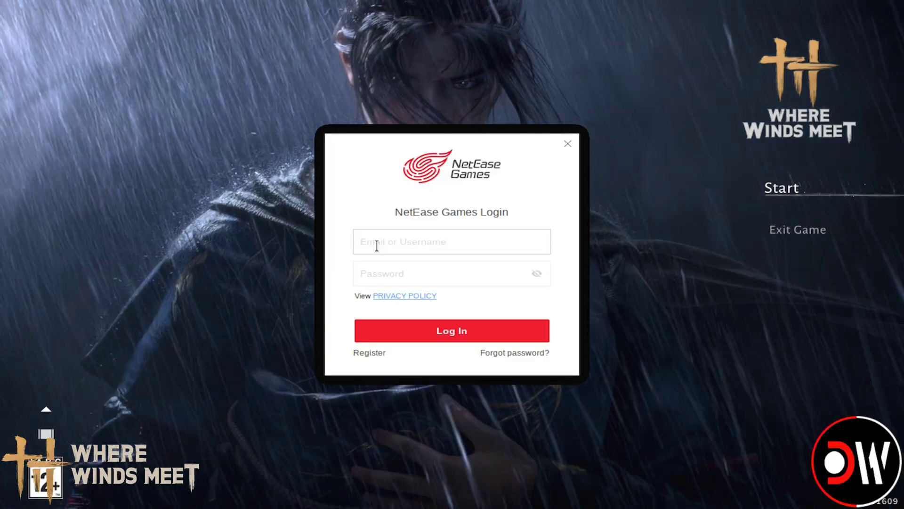
pyautogui.click(372, 246)
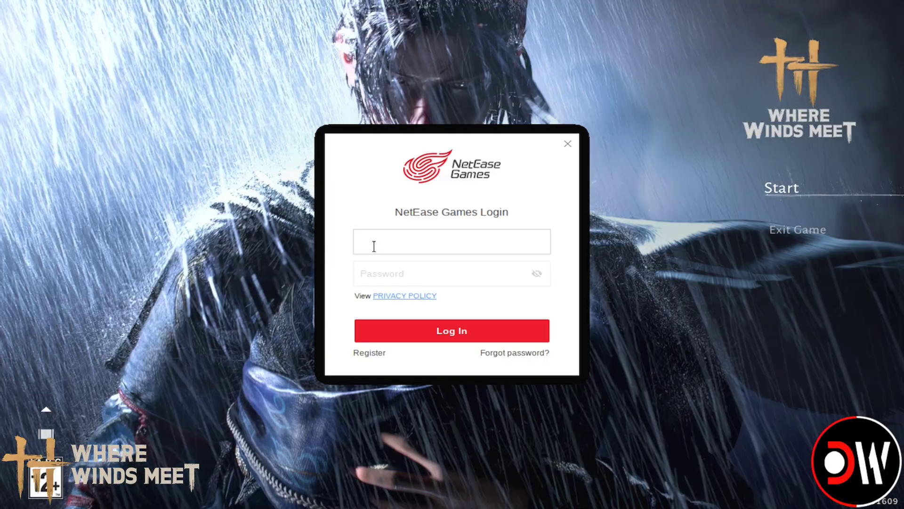
pyautogui.write('email')
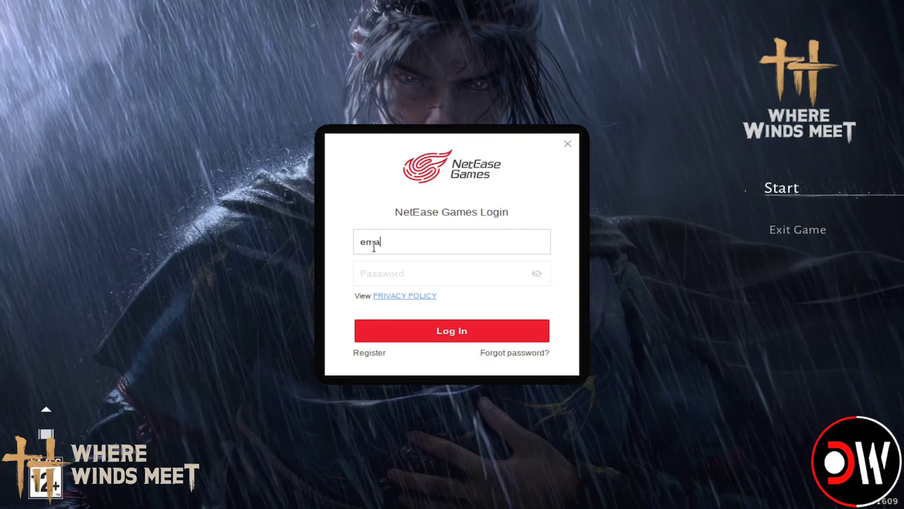
pyautogui.press('BackSpace')
pyautogui.press('BackSpace')
pyautogui.press('BackSpace')
pyautogui.press('BackSpace')
pyautogui.press('BackSpace')
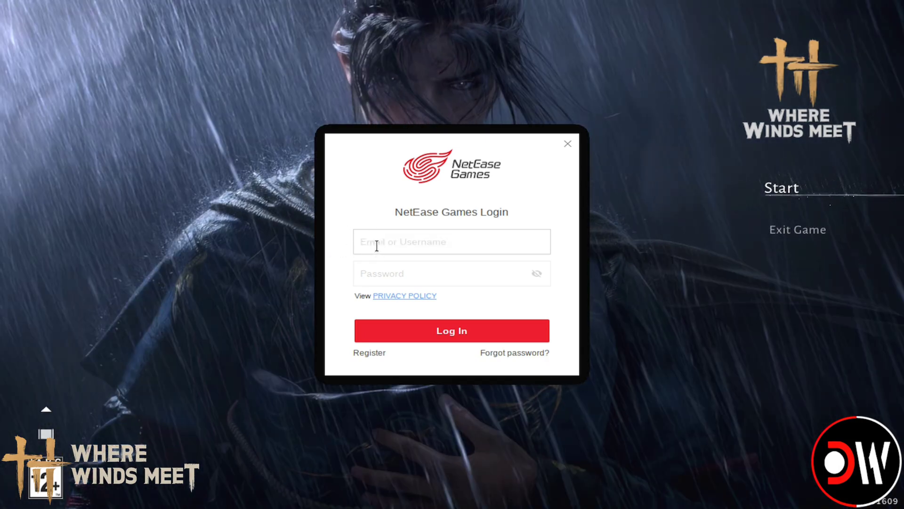
# - Return to the login's Email or Username field and agree to the NetEase Games Terms of Use and Privacy Policy
pyautogui.click(373, 245)
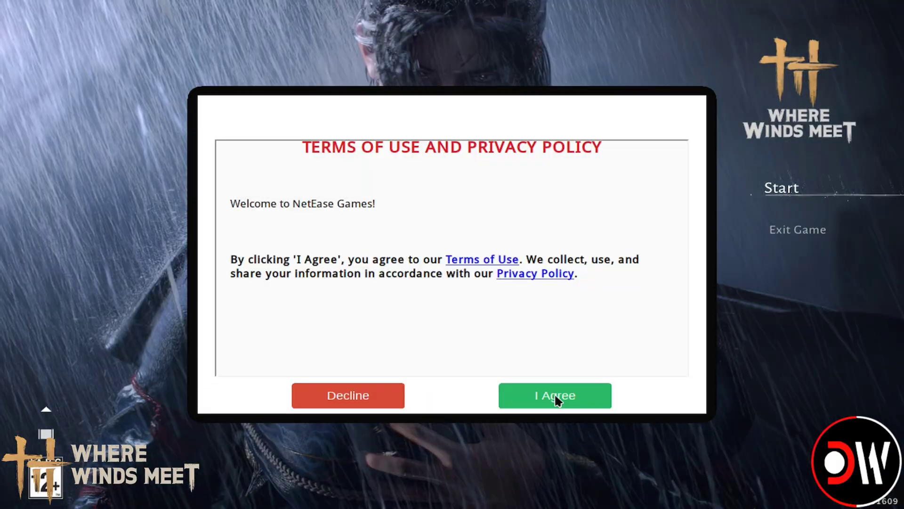
pyautogui.click(555, 393)
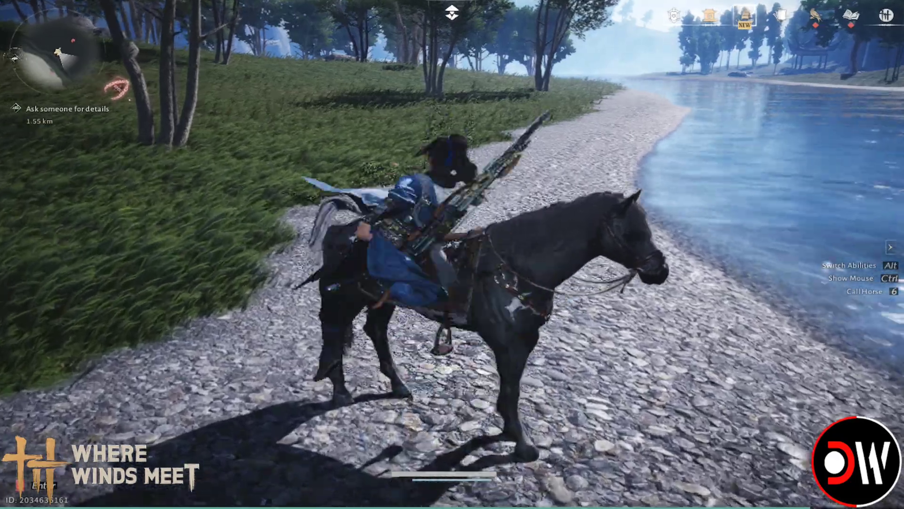
pyautogui.press('w')
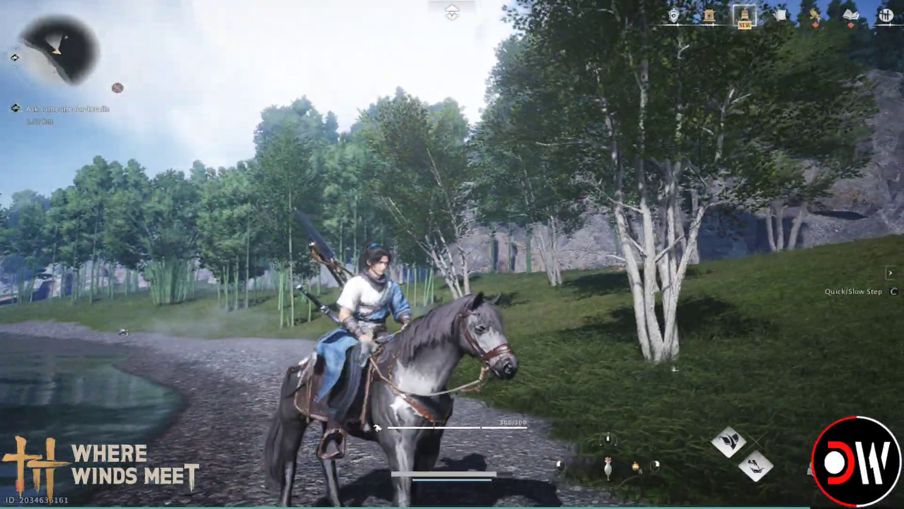
pyautogui.hotkey('alt', 'F4')
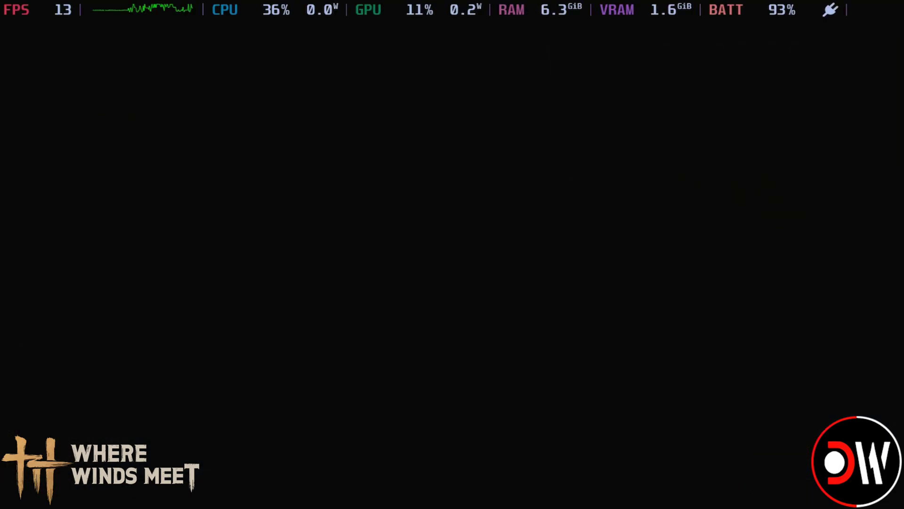
# - Switch from the game's black screen to its Login window through the Steam menu and log in with the saved NetEase account
pyautogui.press('super')
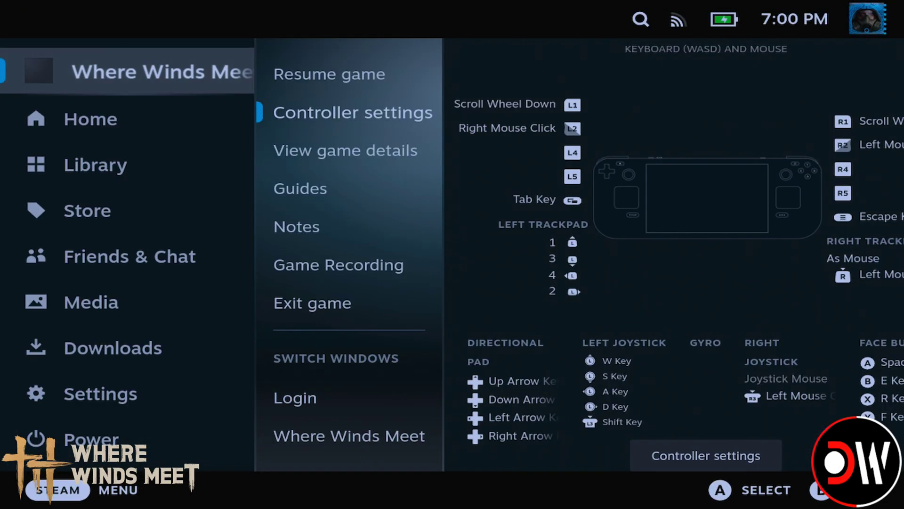
pyautogui.press('Down')
pyautogui.press('Down')
pyautogui.press('Down')
pyautogui.press('Down')
pyautogui.press('Down')
pyautogui.press('Down')
pyautogui.press('Down')
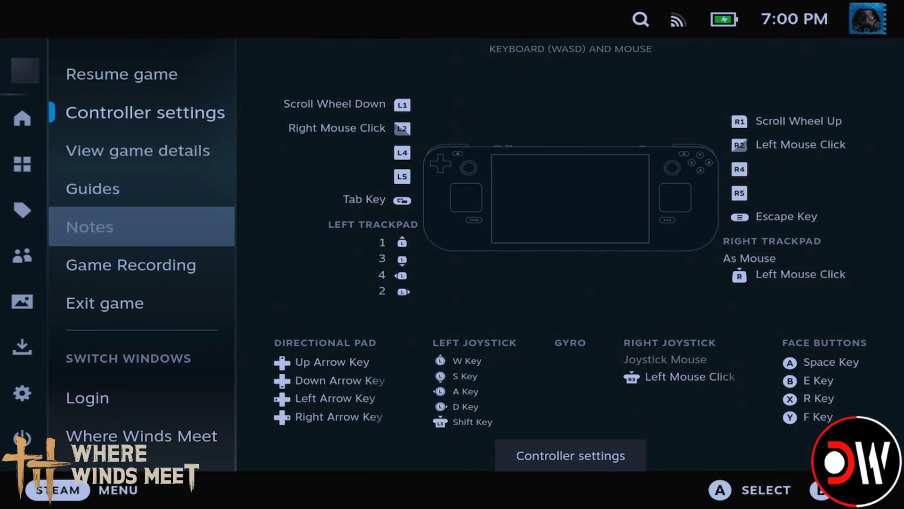
pyautogui.press('Up')
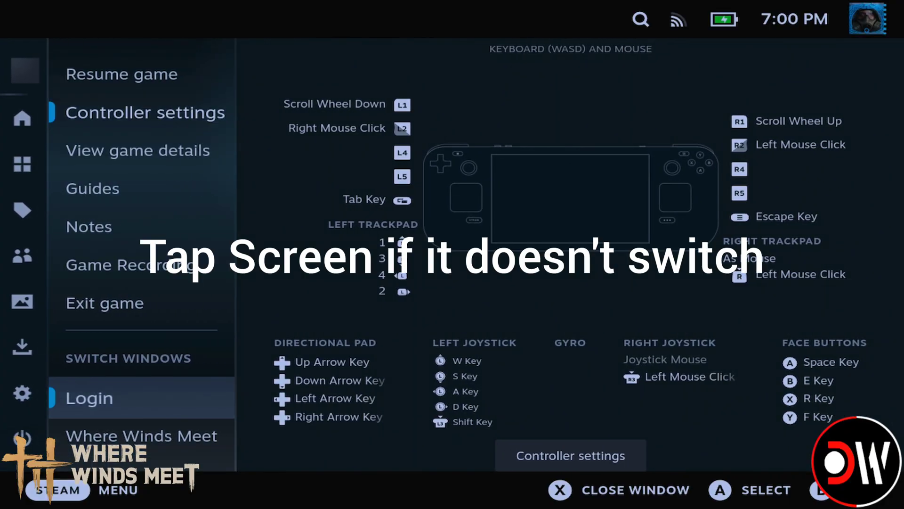
pyautogui.press('Return')
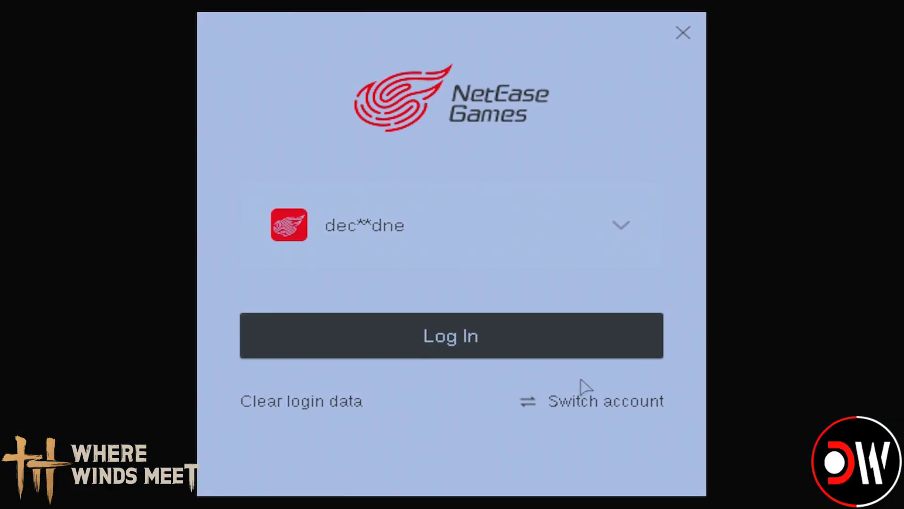
pyautogui.click(431, 347)
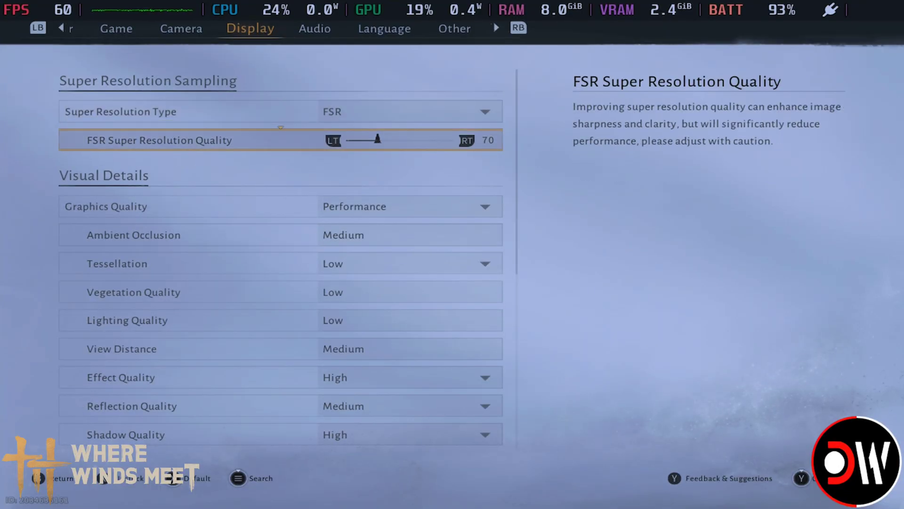
# - Apply the Performance preset for Graphics Quality in the game's display settings
pyautogui.press('Down')
pyautogui.press('Return')
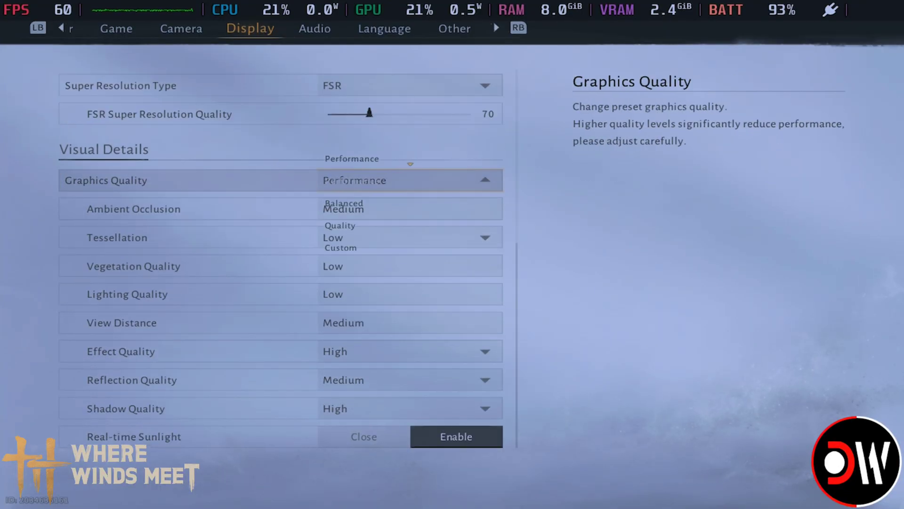
pyautogui.press('Return')
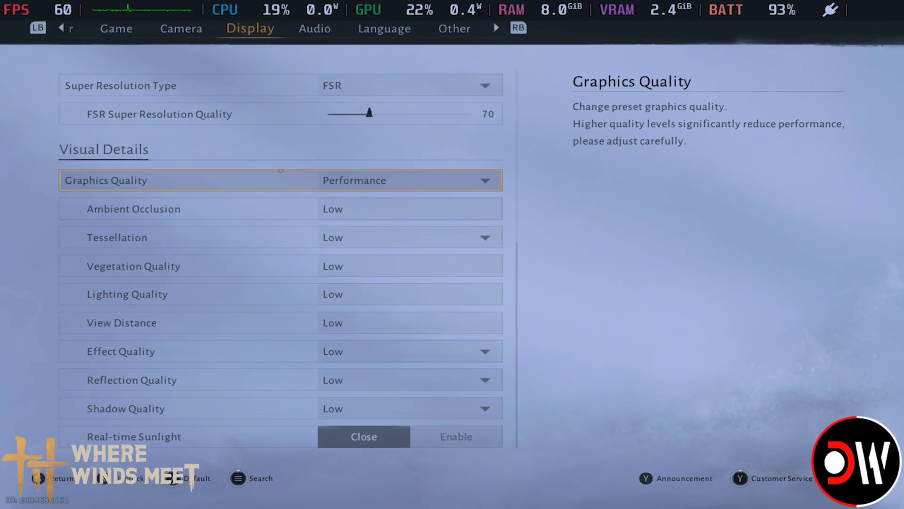
pyautogui.press('Return')
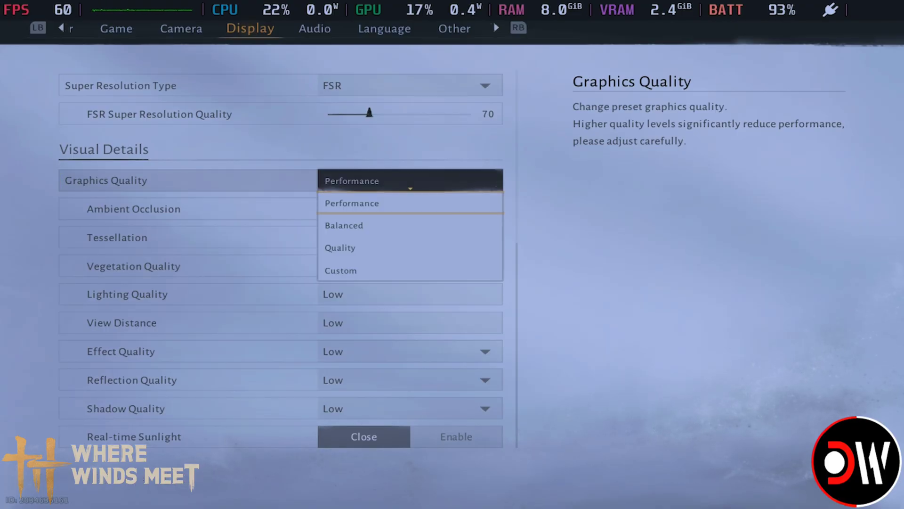
pyautogui.press('Return')
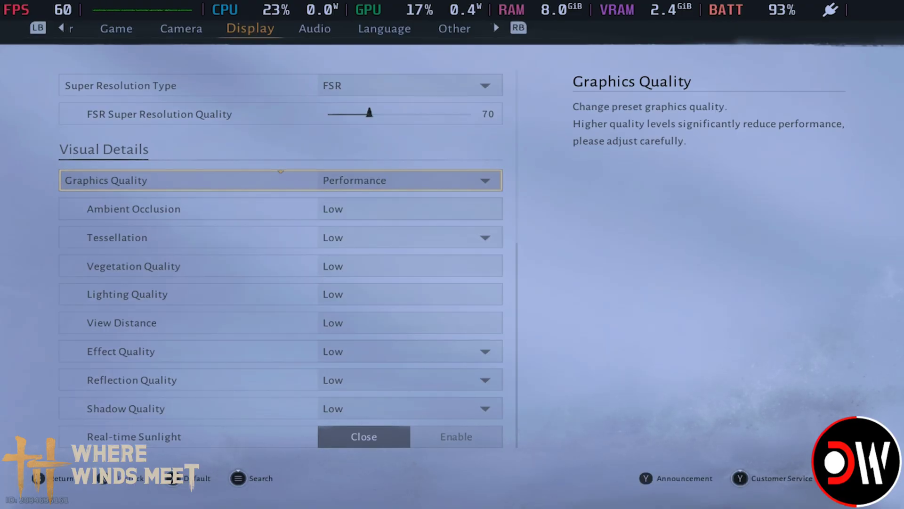
# - Set the FSR Super Resolution Quality to 65
pyautogui.press('Up')
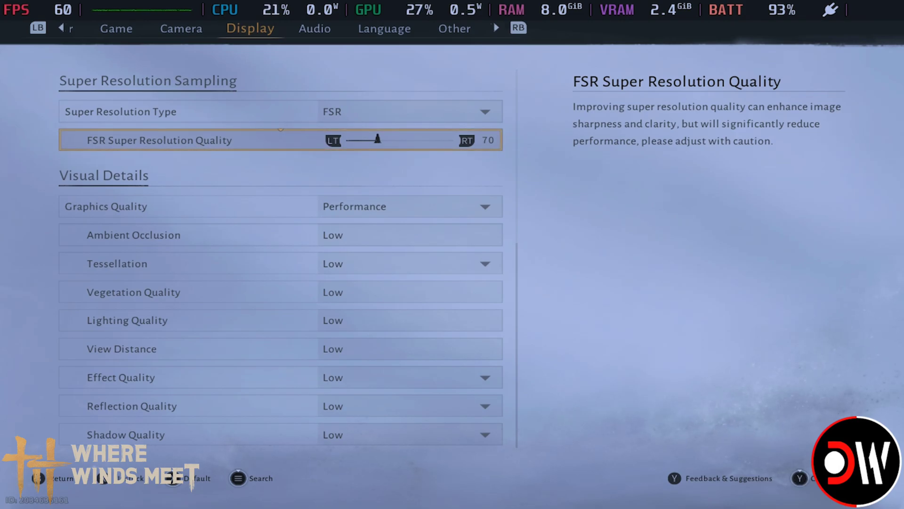
pyautogui.press('Left')
pyautogui.press('Left')
pyautogui.press('Left')
pyautogui.press('Left')
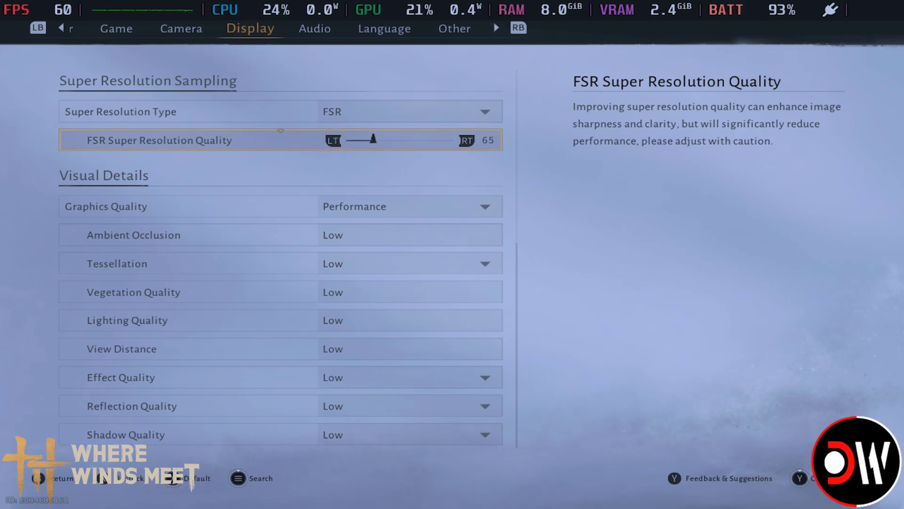
# - Select FSR as the Super Resolution Type, go up to the V-Sync setting without changing it, and leave the settings
pyautogui.press('Up')
pyautogui.press('Return')
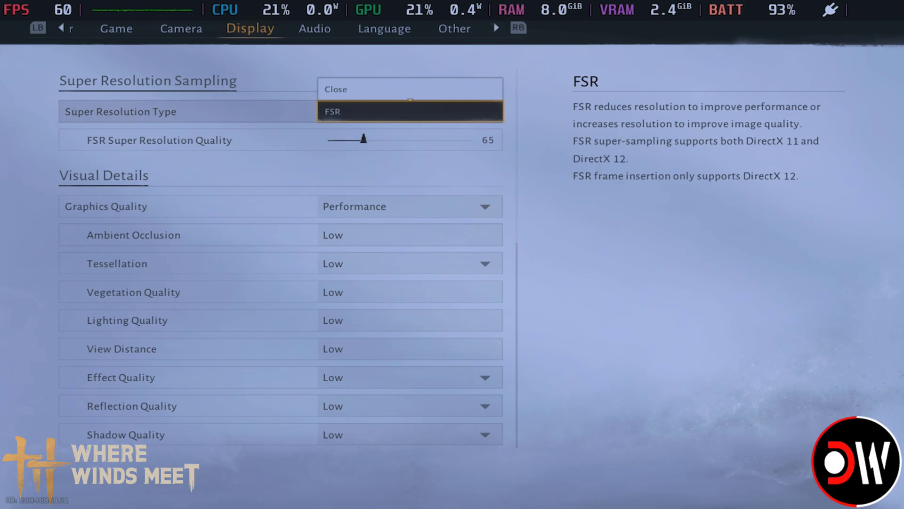
pyautogui.press('Return')
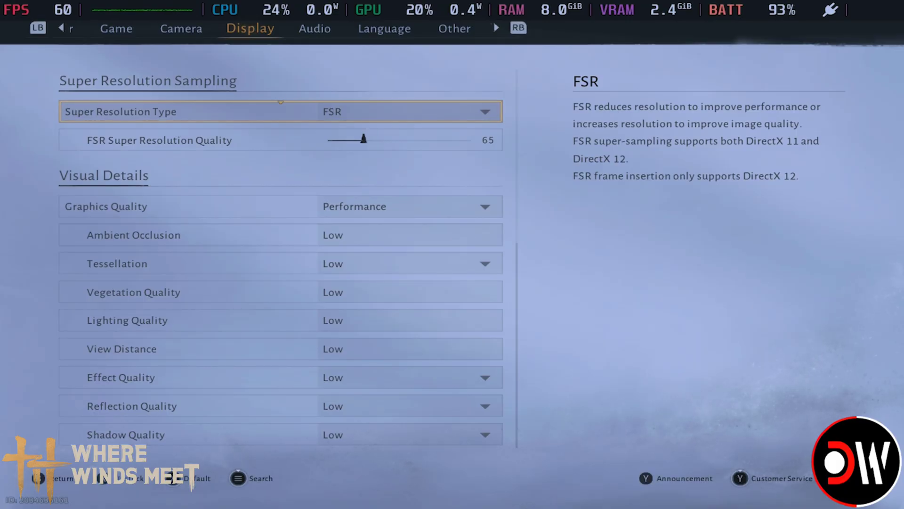
pyautogui.press('Up')
pyautogui.press('Up')
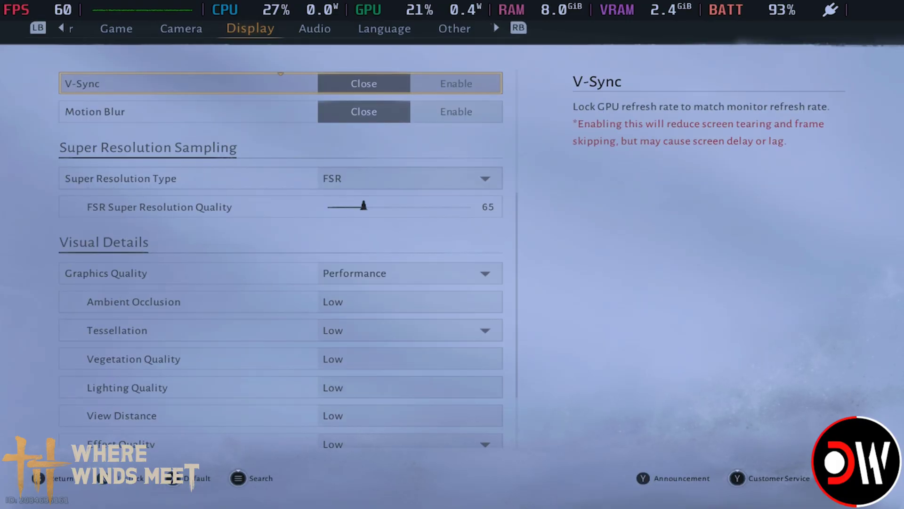
pyautogui.press('Escape')
pyautogui.press('Escape')
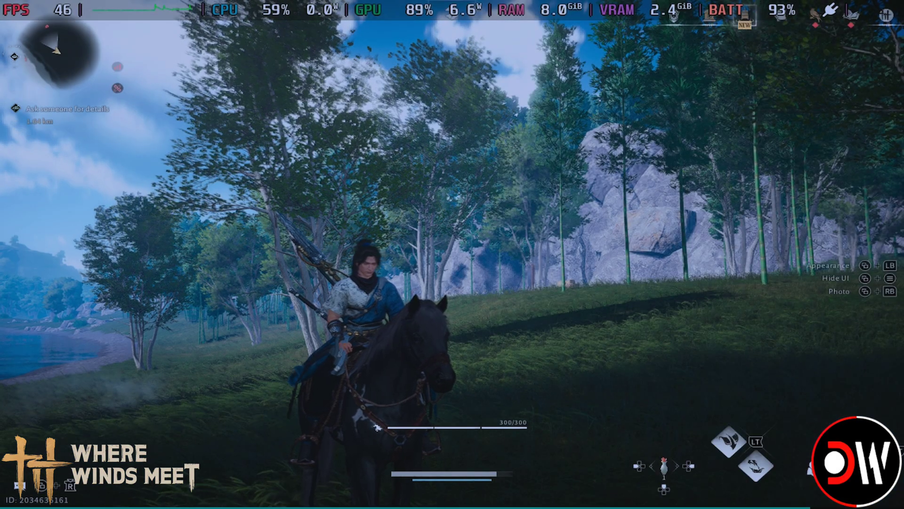
# - Close the Decky LSFG-VK settings and walk the character forward into the bamboo grove to check how the game runs
pyautogui.press('w')
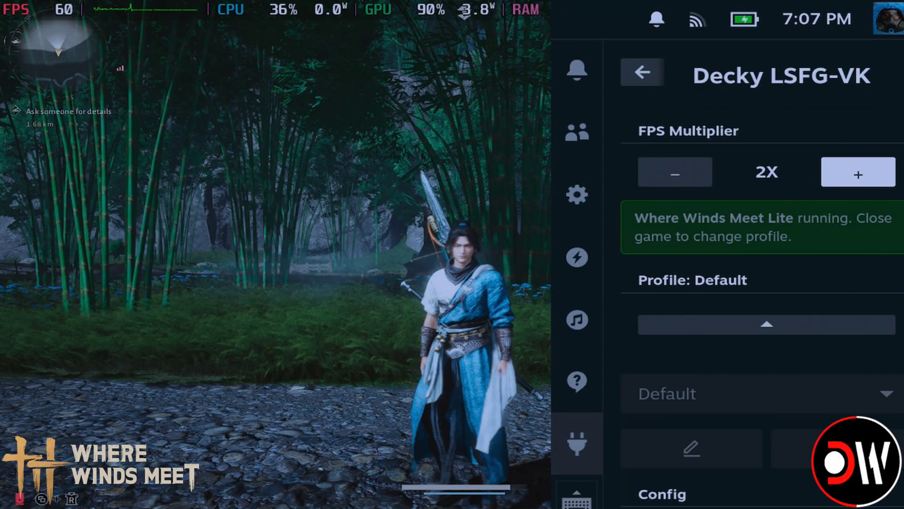
pyautogui.press('Escape')
pyautogui.press('w')
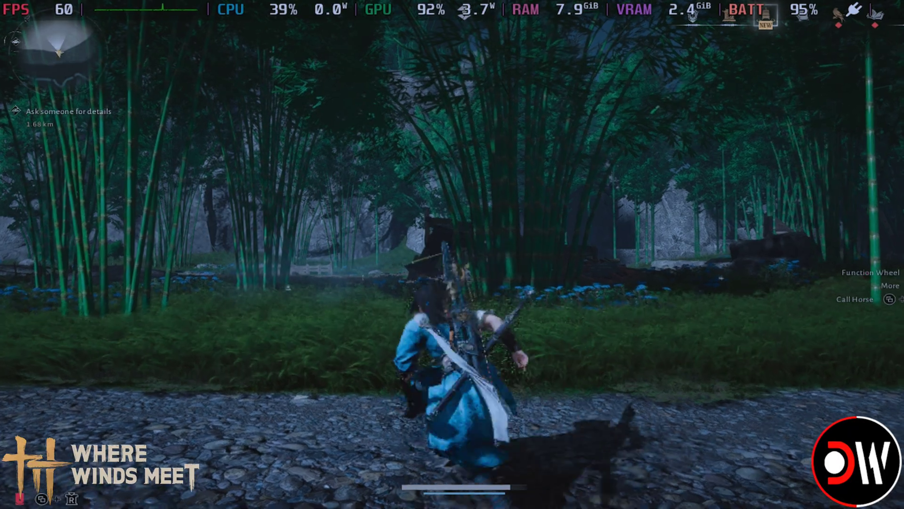
pyautogui.press('w')
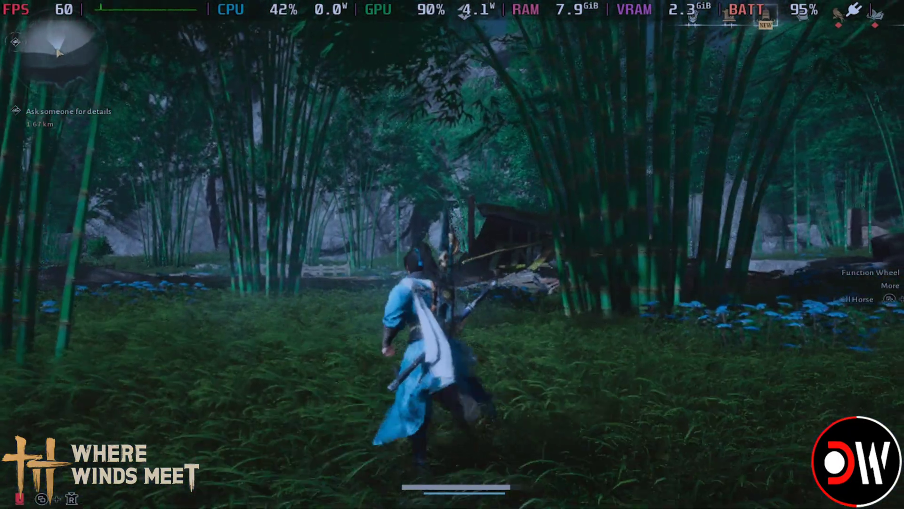